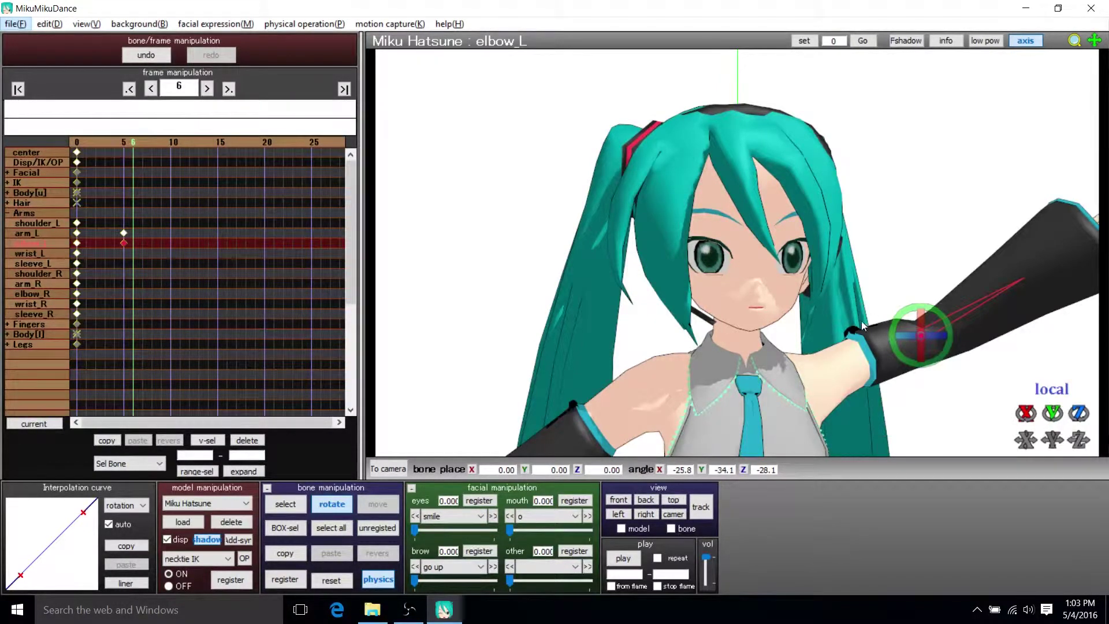
right_drag(861, 320, 888, 329)
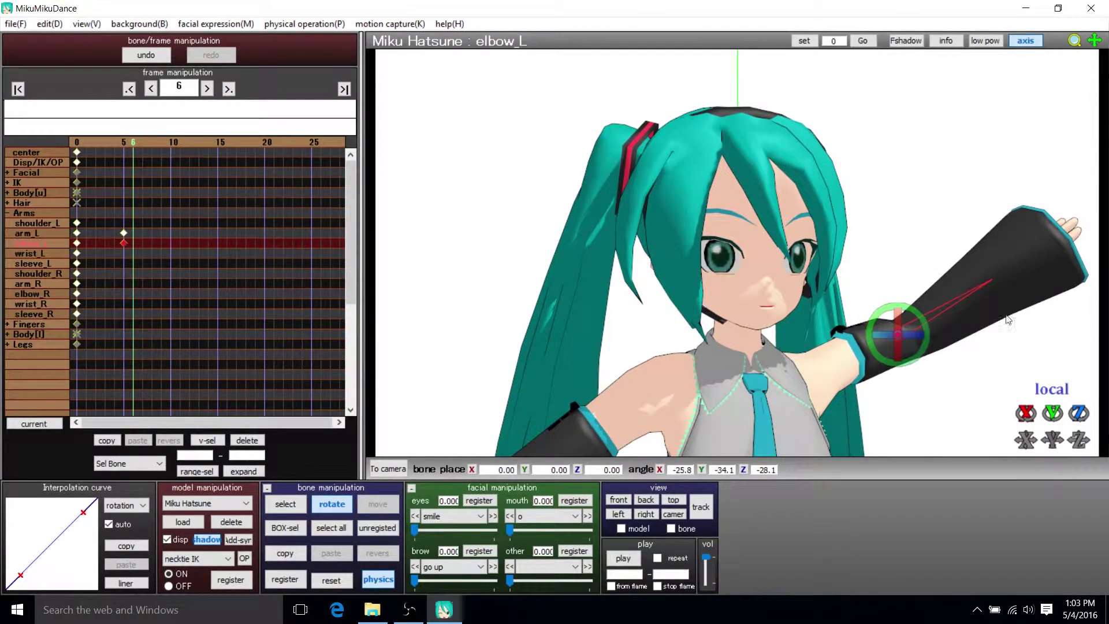
scroll(1008, 319, down, 5)
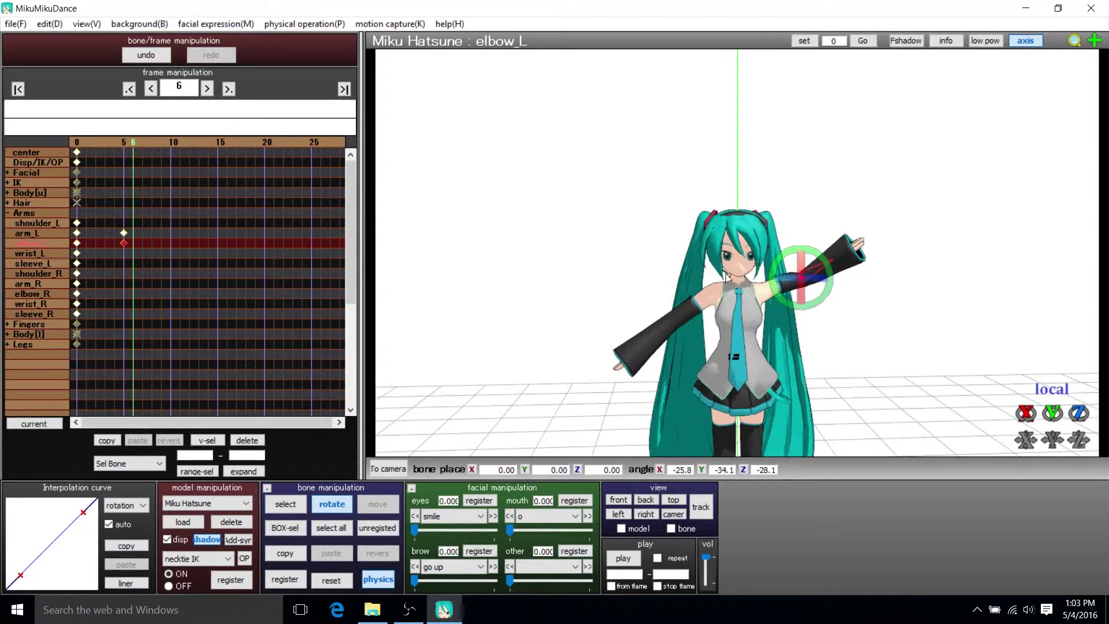
scroll(725, 273, up, 5)
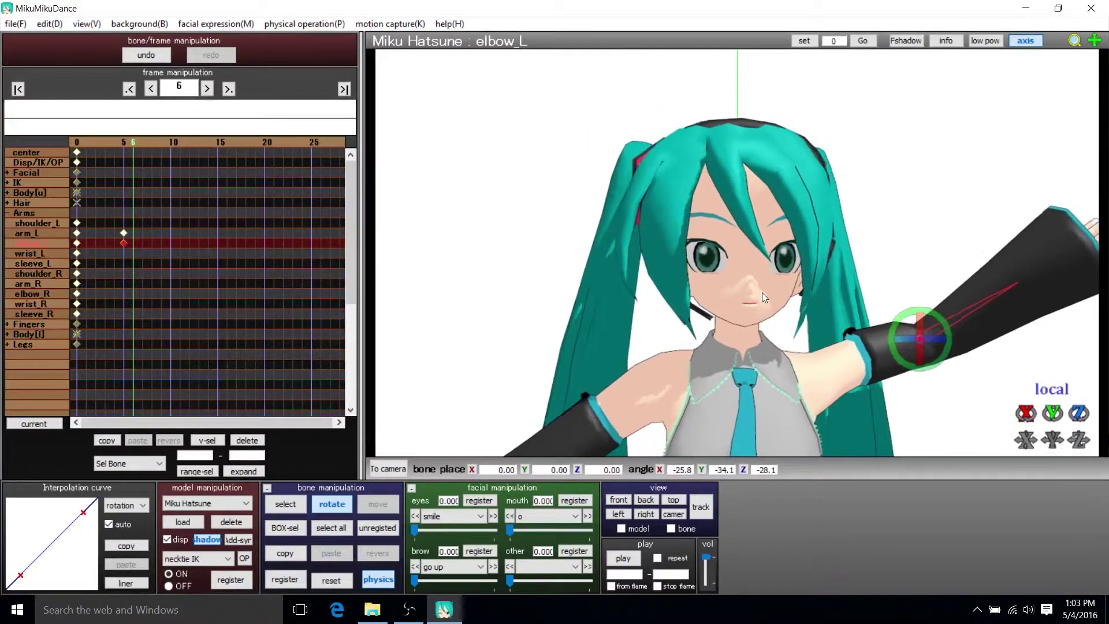
scroll(779, 269, down, 1)
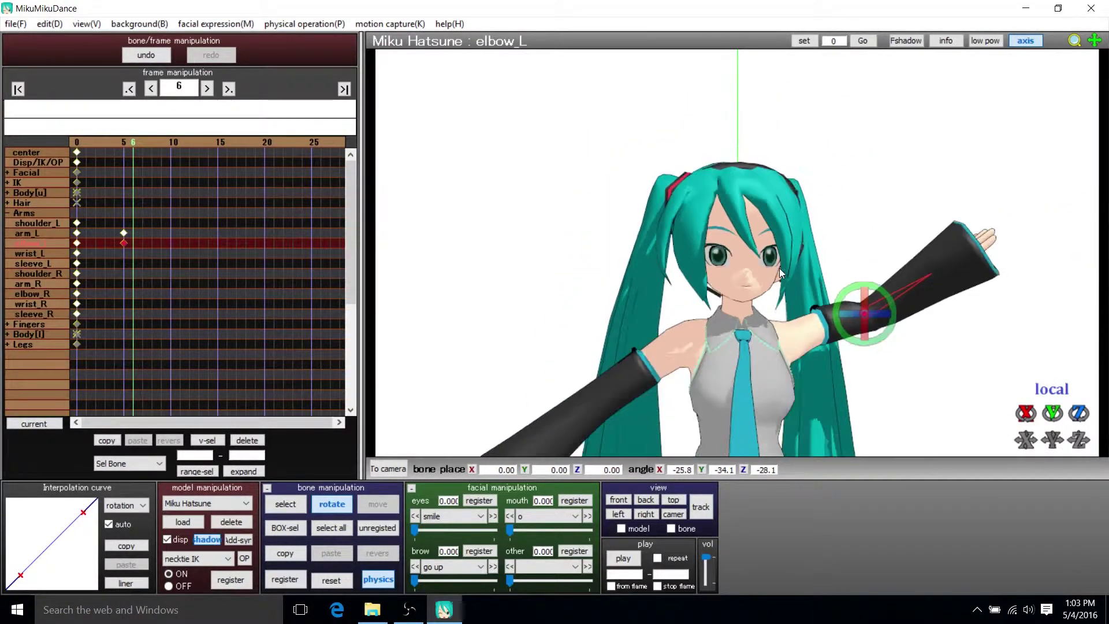
scroll(779, 269, up, 1)
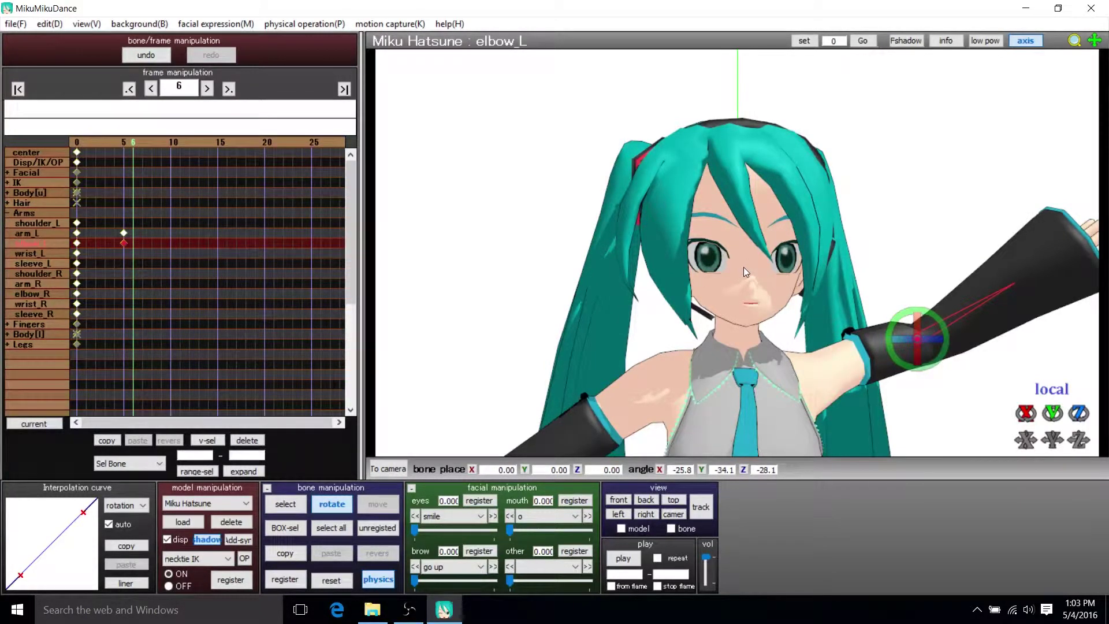
Expand the Facial group in the timeline and select the row of the "a" mouth shape.
click(16, 173)
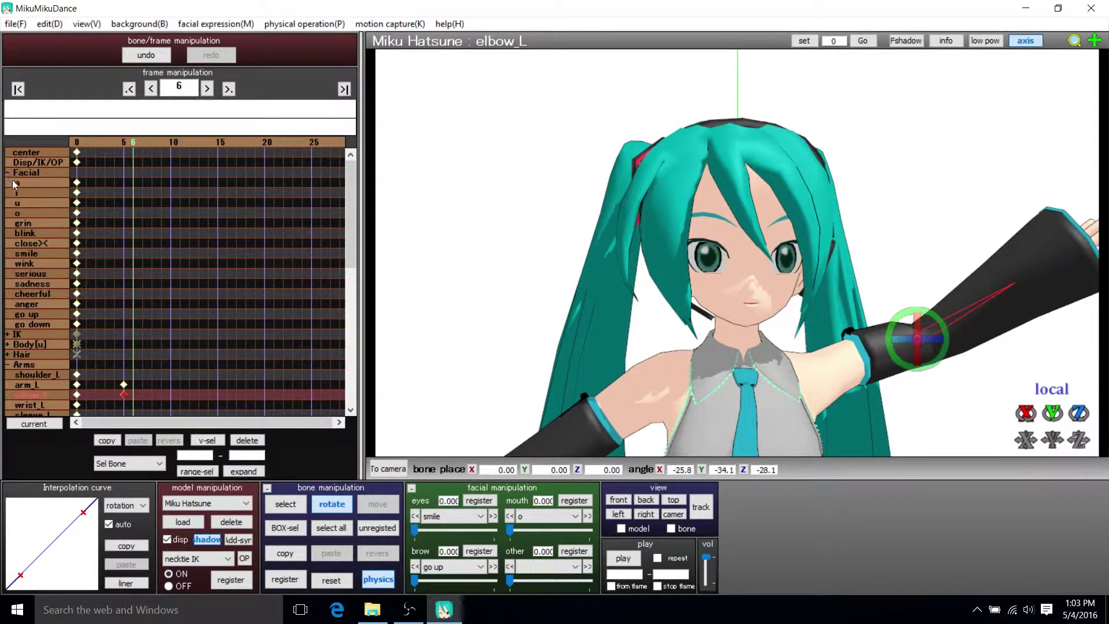
click(27, 173)
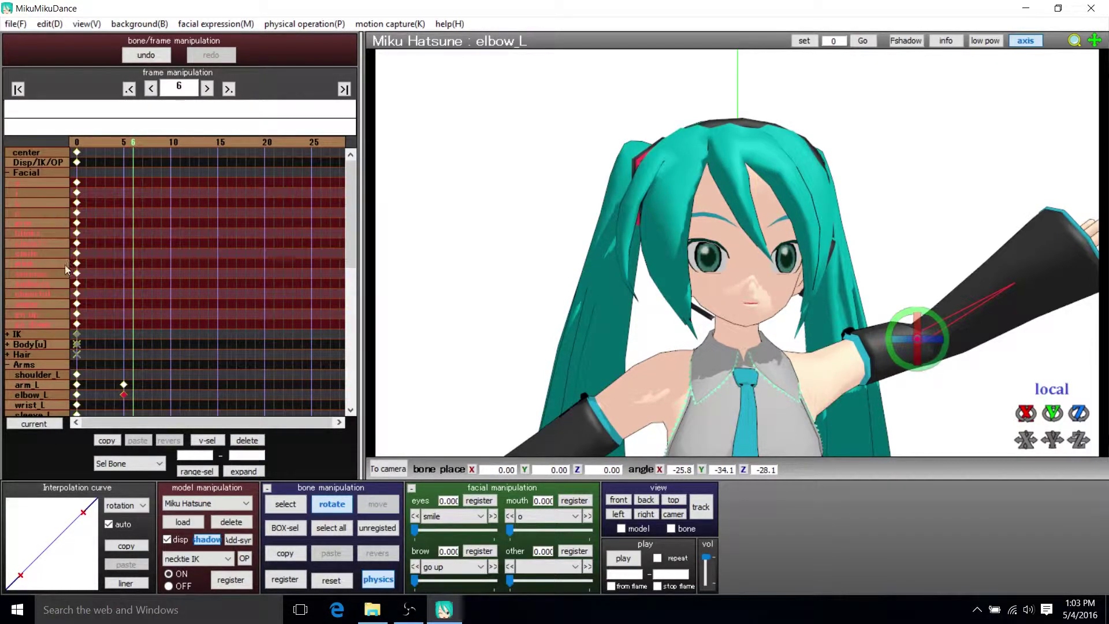
click(46, 193)
click(58, 183)
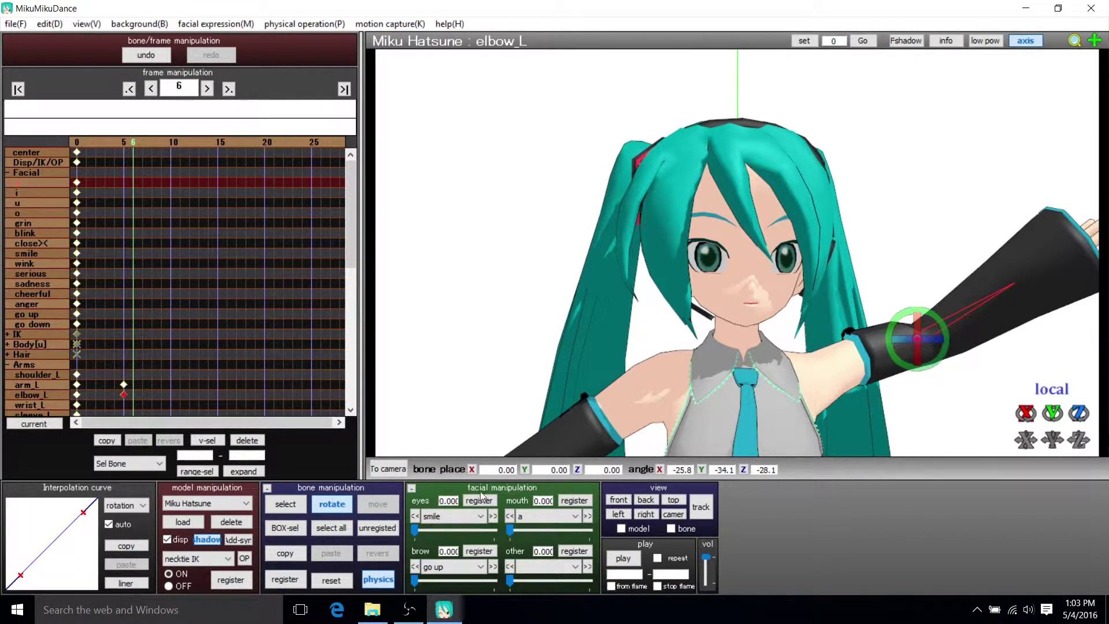
Look through the available expressions for the eyes, mouth and brow.
click(467, 514)
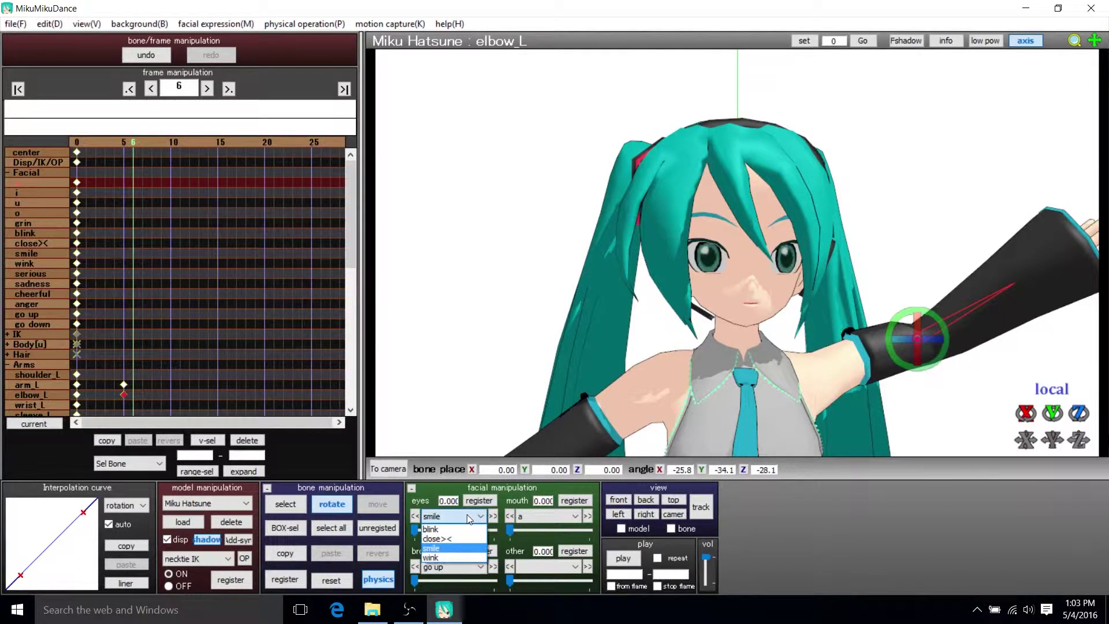
click(467, 515)
click(545, 514)
click(545, 514)
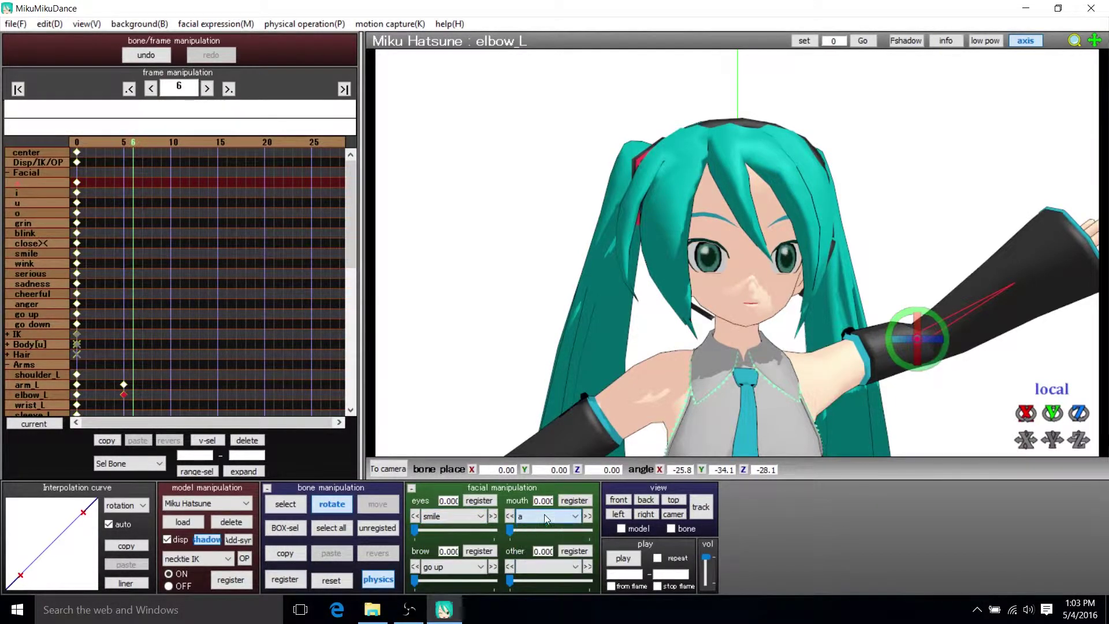
click(454, 565)
click(454, 565)
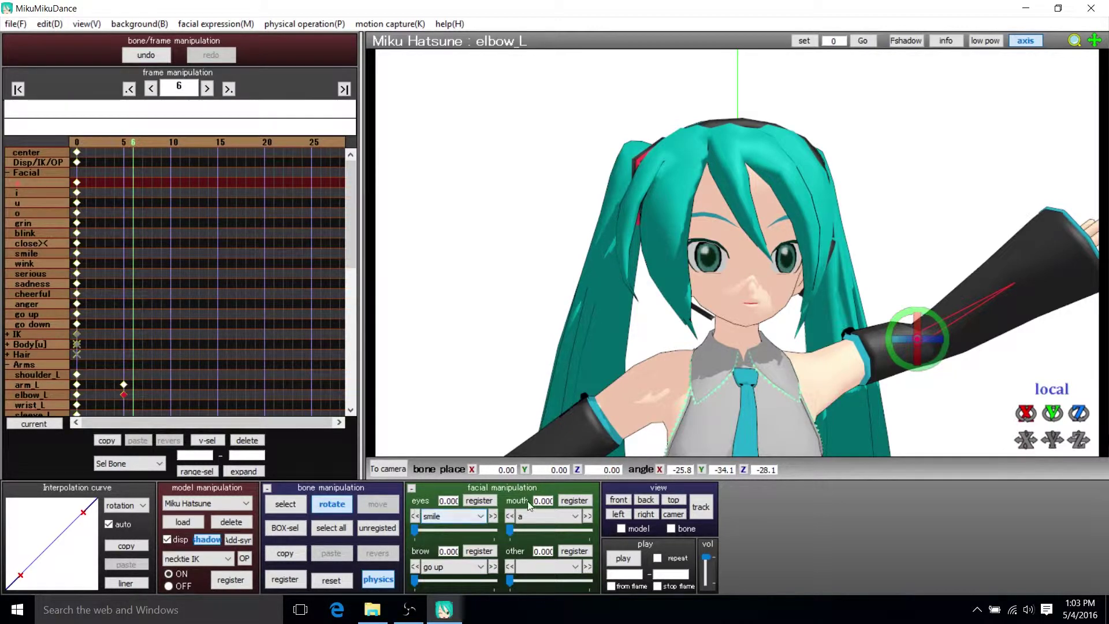
Choose the anger brow expression and raise its strength to about 0.96 at frame 5.
click(466, 570)
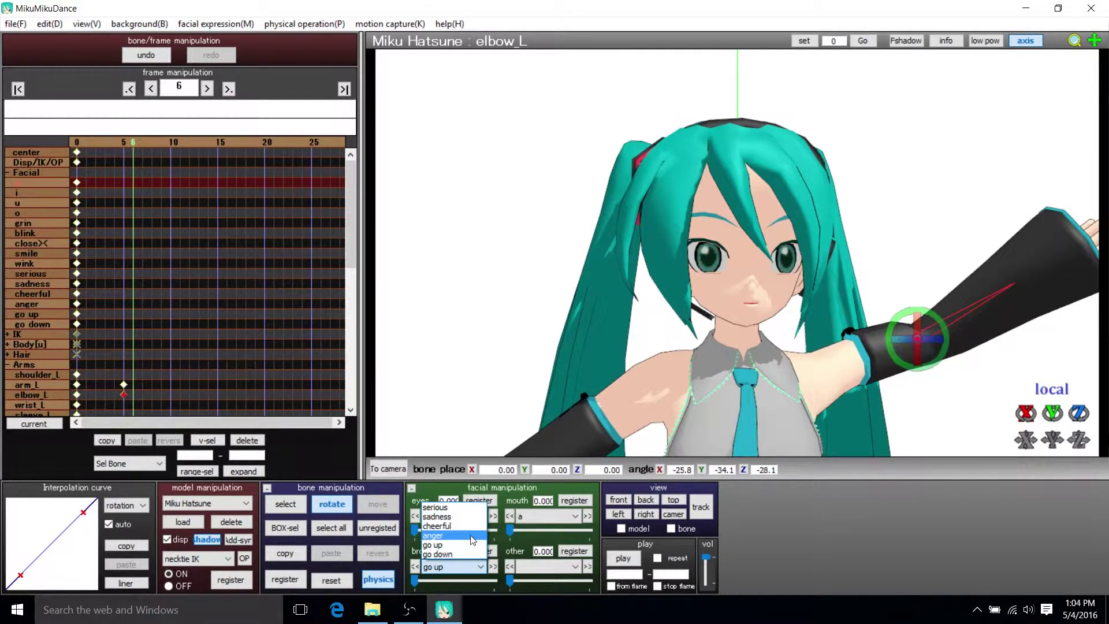
click(438, 535)
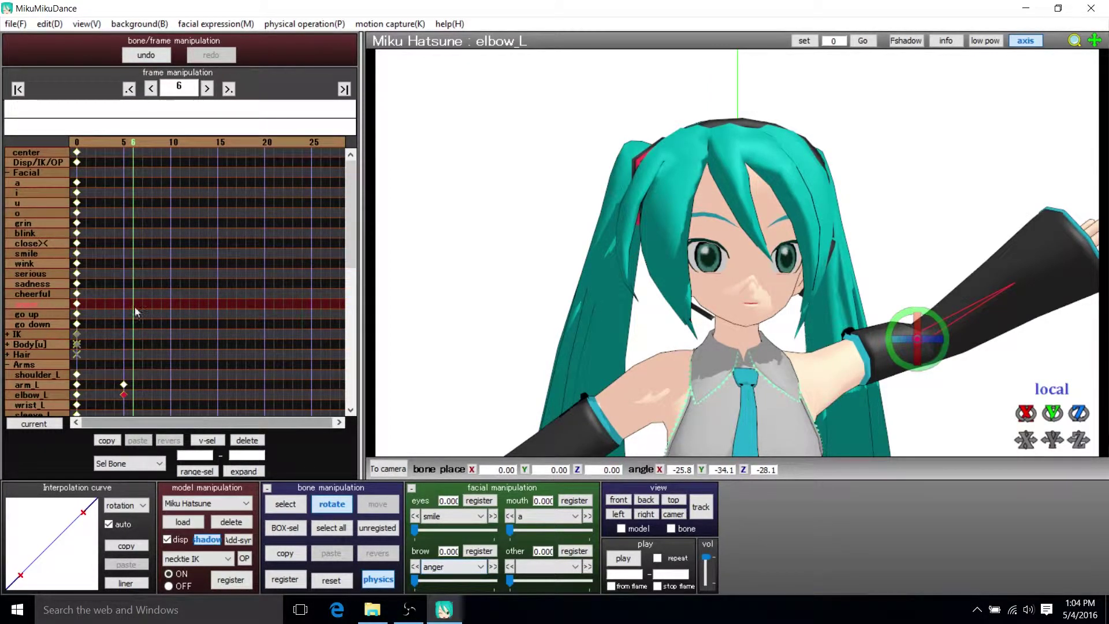
click(124, 144)
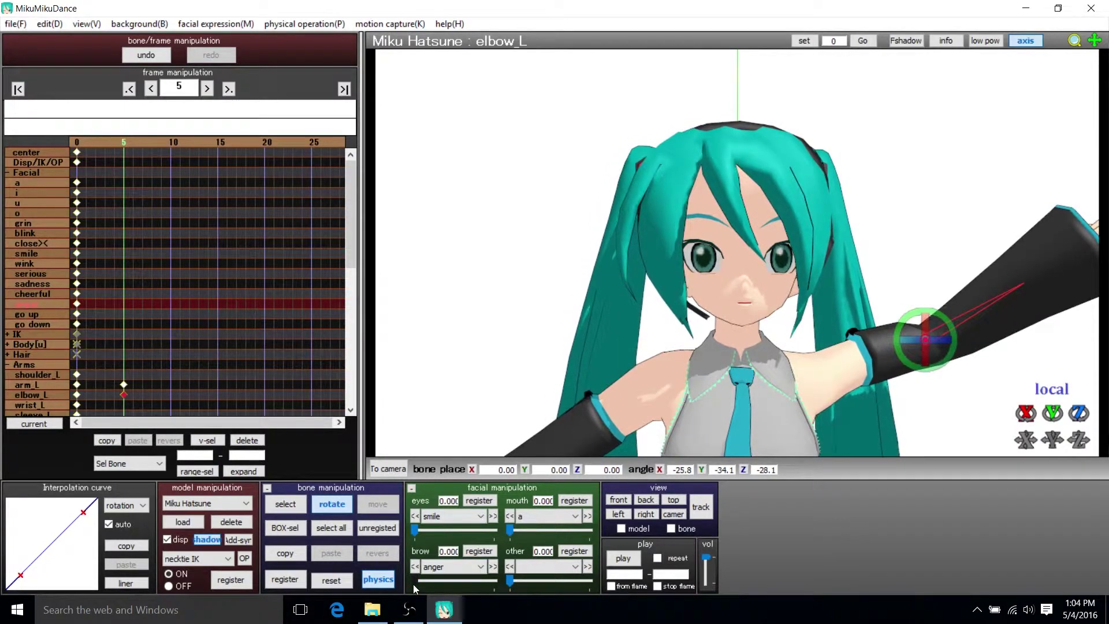
drag(414, 580, 489, 580)
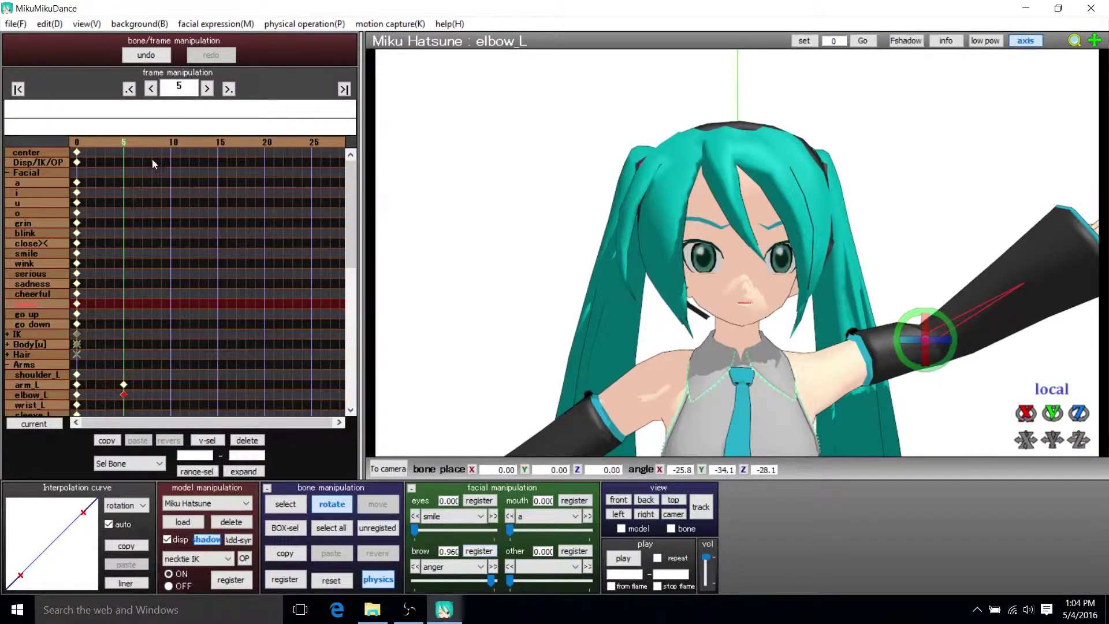
Go to frame 30 and register a keyframe there for the anger brow expression.
click(268, 142)
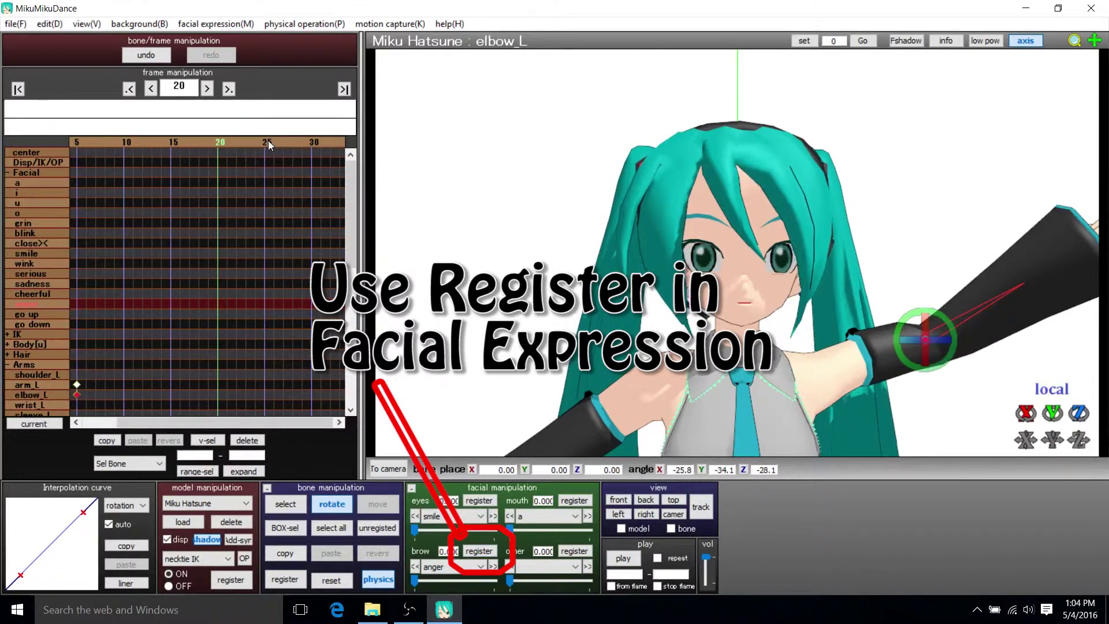
click(270, 141)
drag(262, 147, 252, 141)
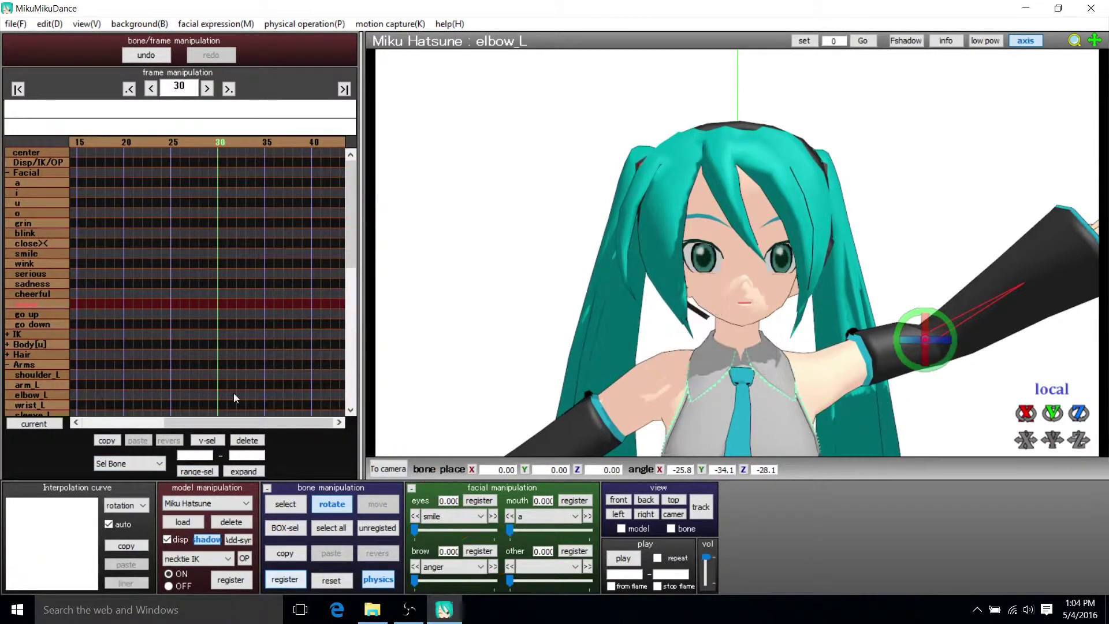
scroll(230, 343, down, 2)
scroll(225, 289, up, 2)
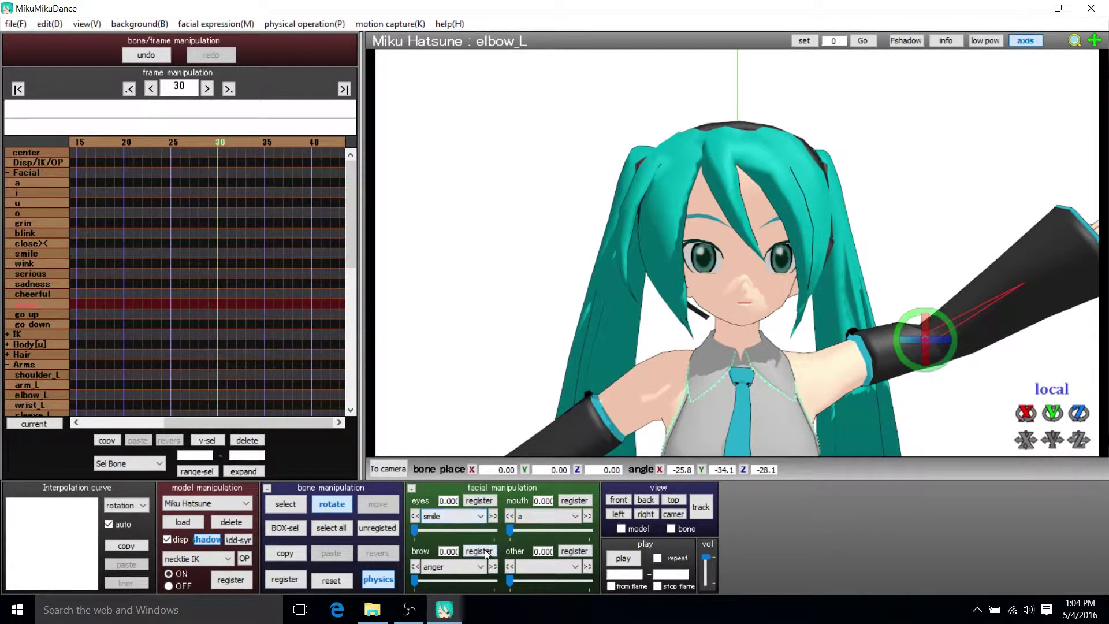
Play the animation from frame 0 to check the arm and brow movement.
click(164, 425)
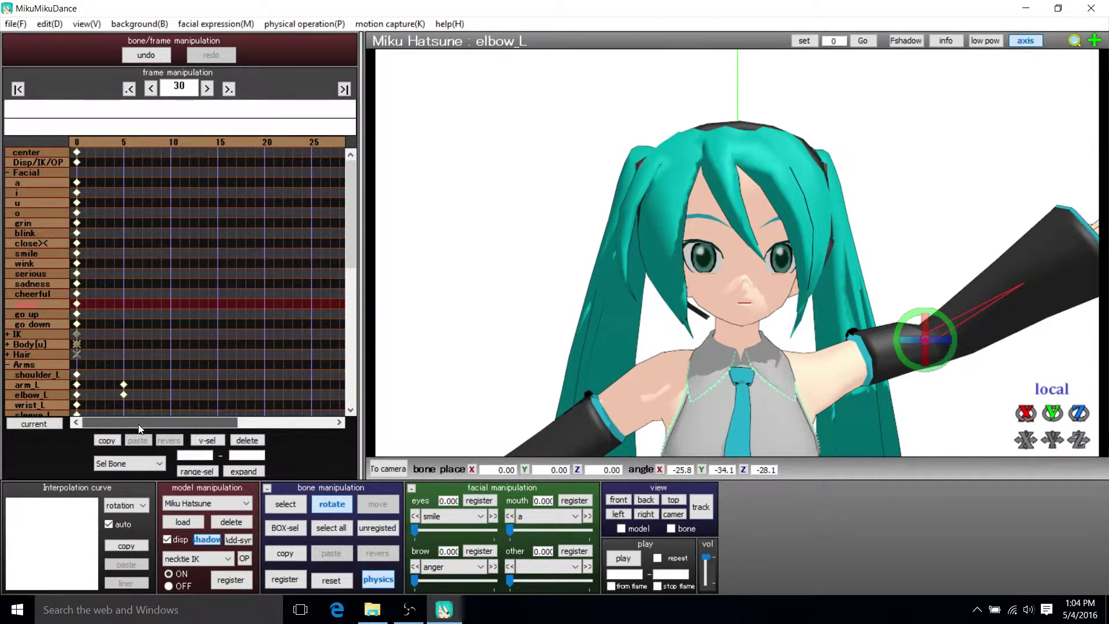
click(77, 142)
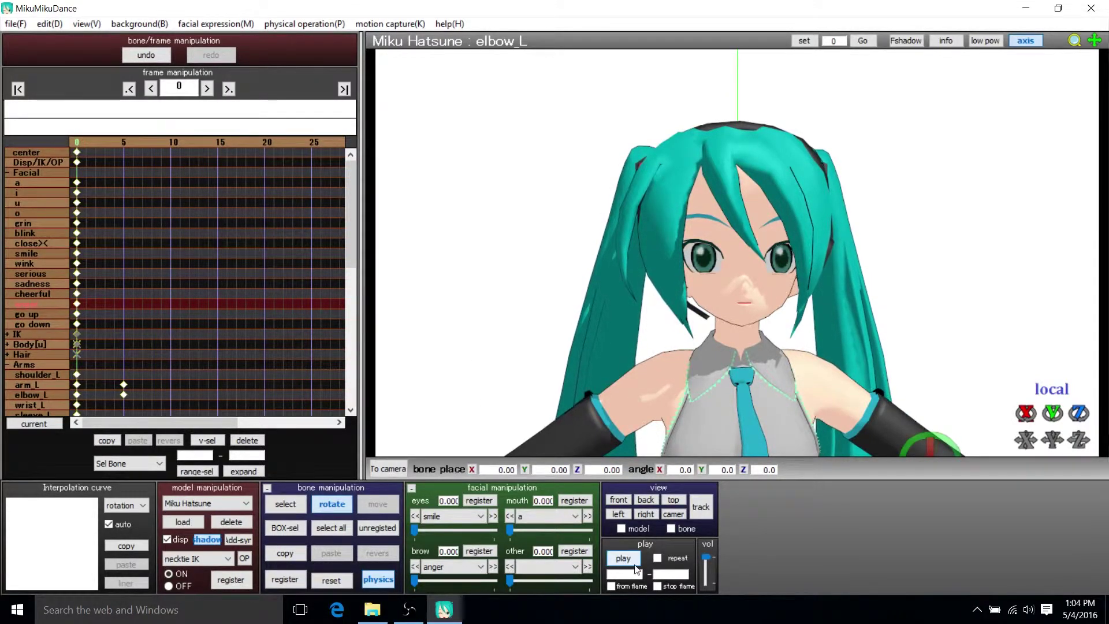
click(623, 558)
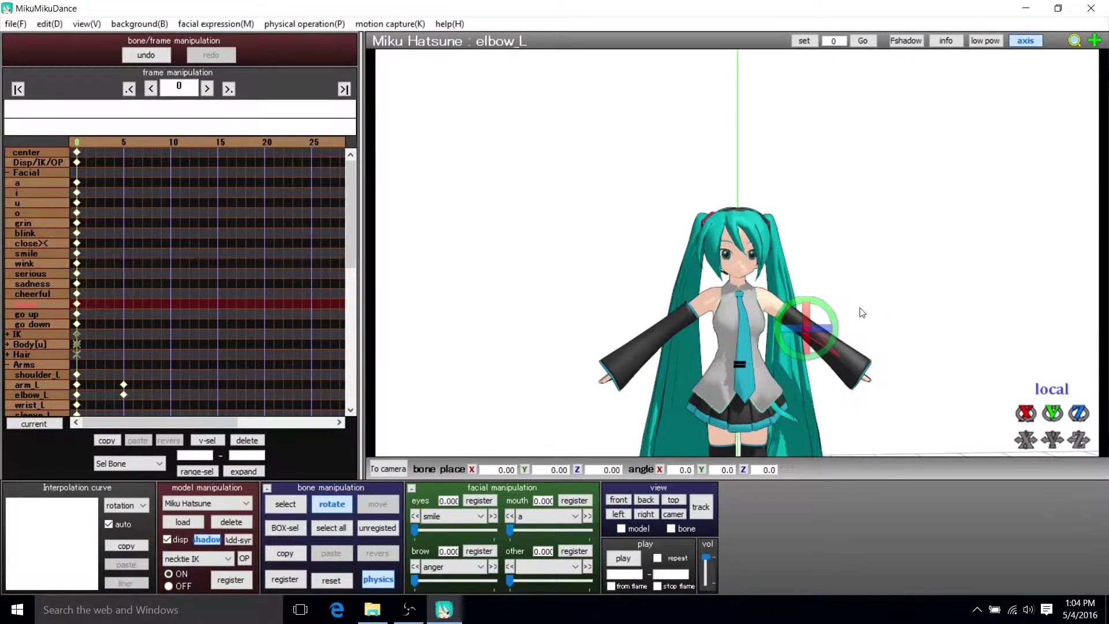
scroll(736, 259, up, 2)
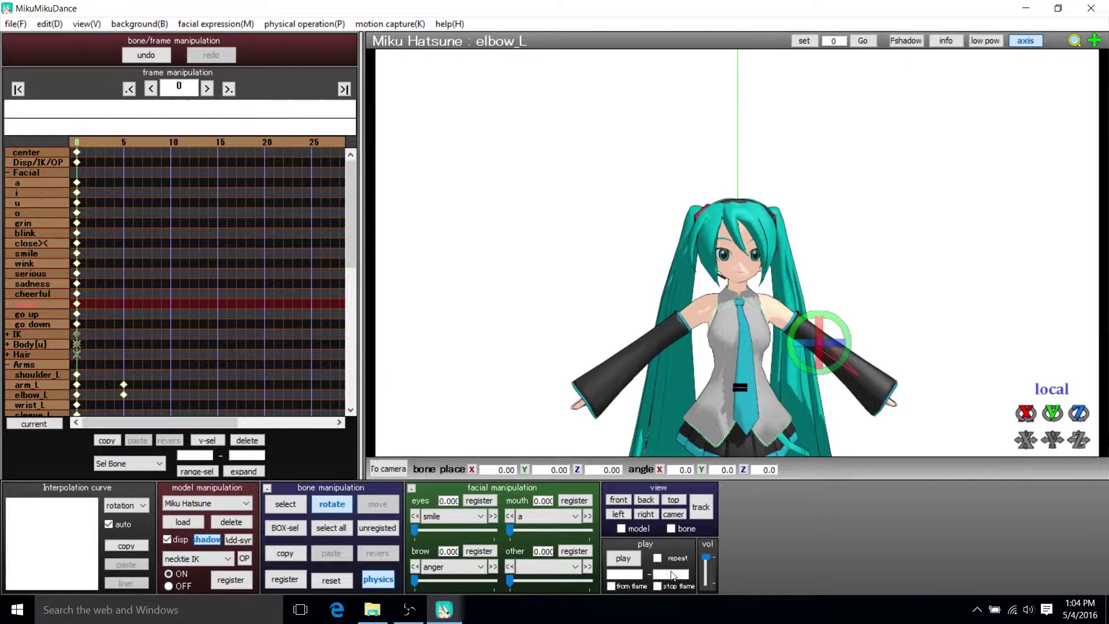
click(633, 564)
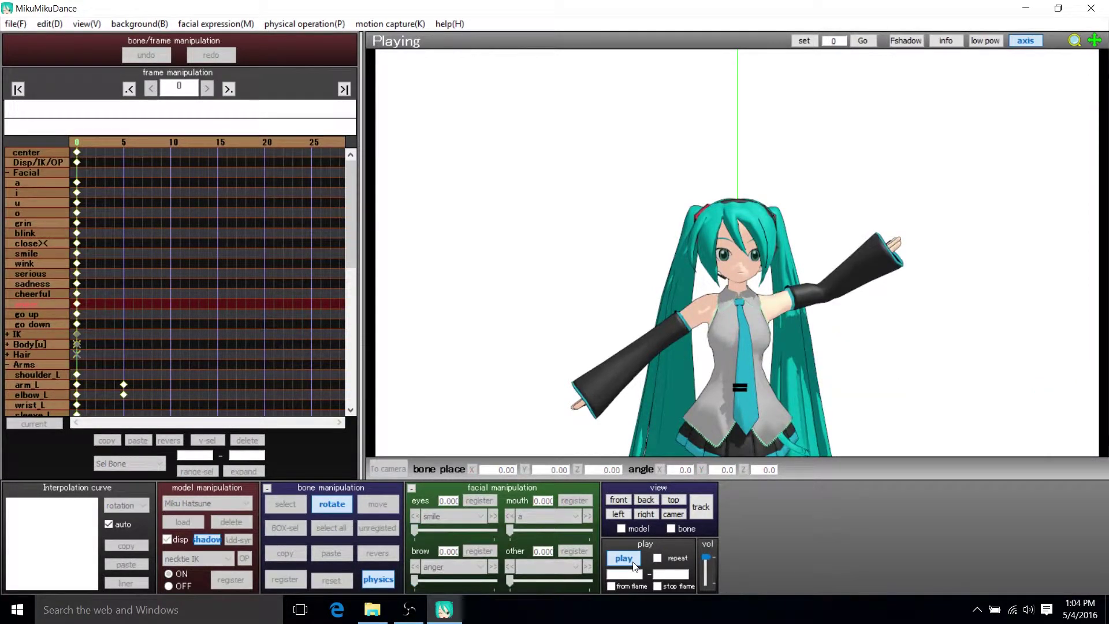
scroll(750, 344, up, 2)
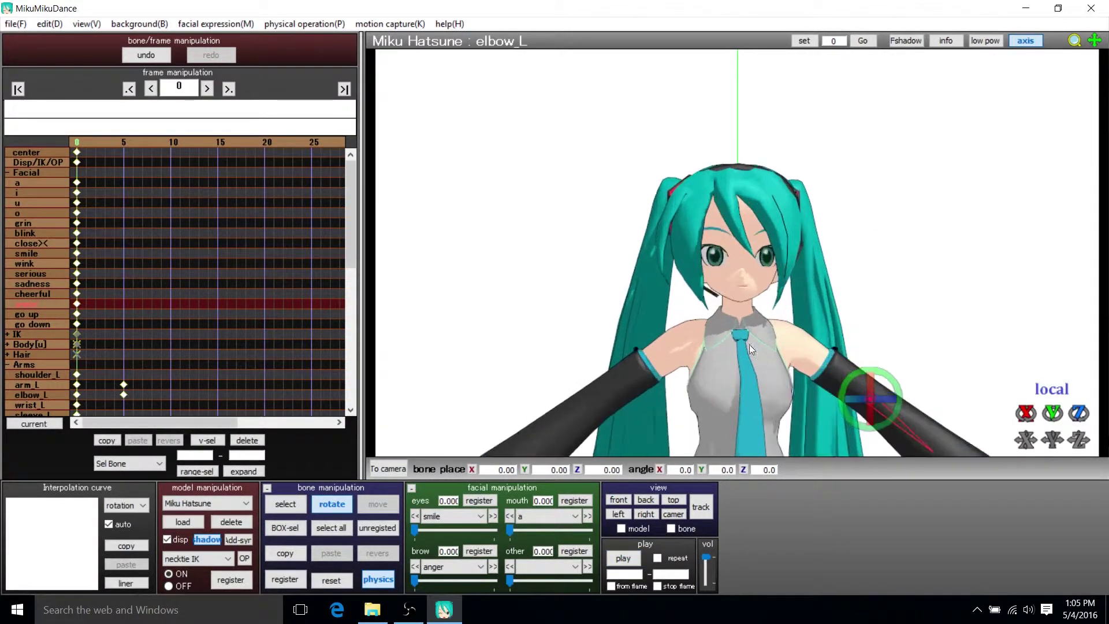
Move the arm_L and elbow_L keyframes from frame 5 to frame 55.
scroll(174, 319, down, 4)
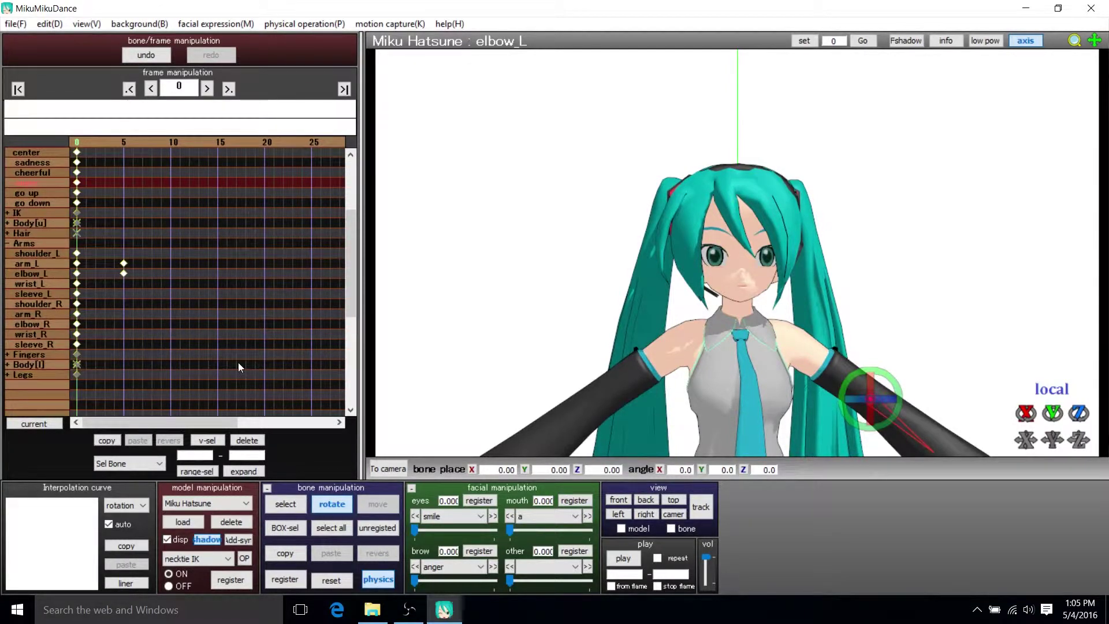
scroll(240, 365, down, 1)
drag(152, 242, 301, 241)
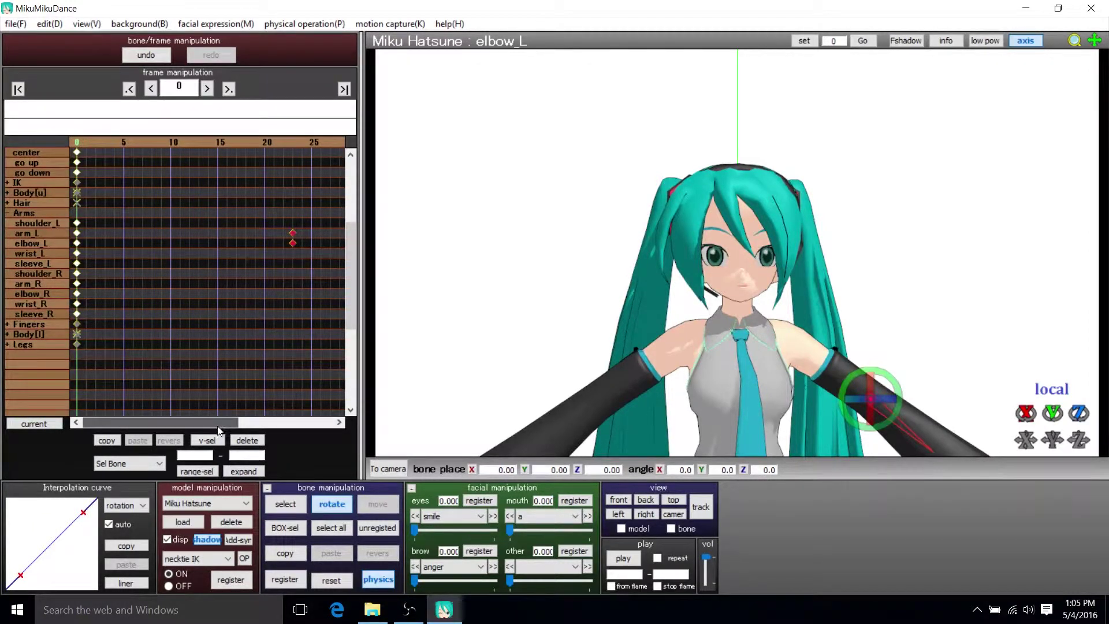
drag(222, 424, 298, 425)
drag(150, 236, 326, 233)
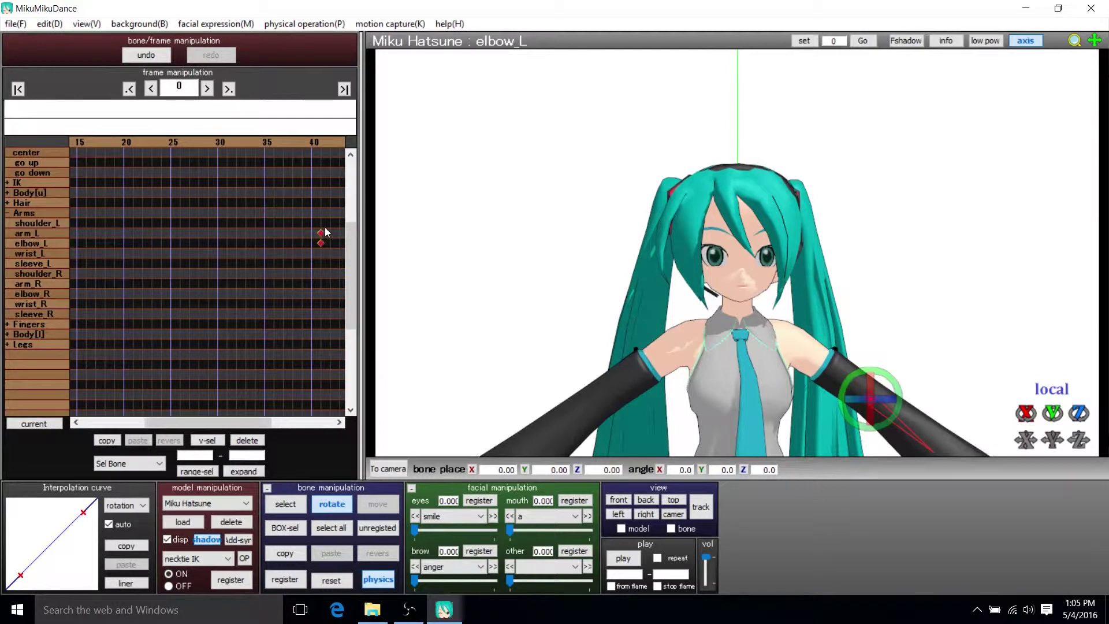
click(278, 427)
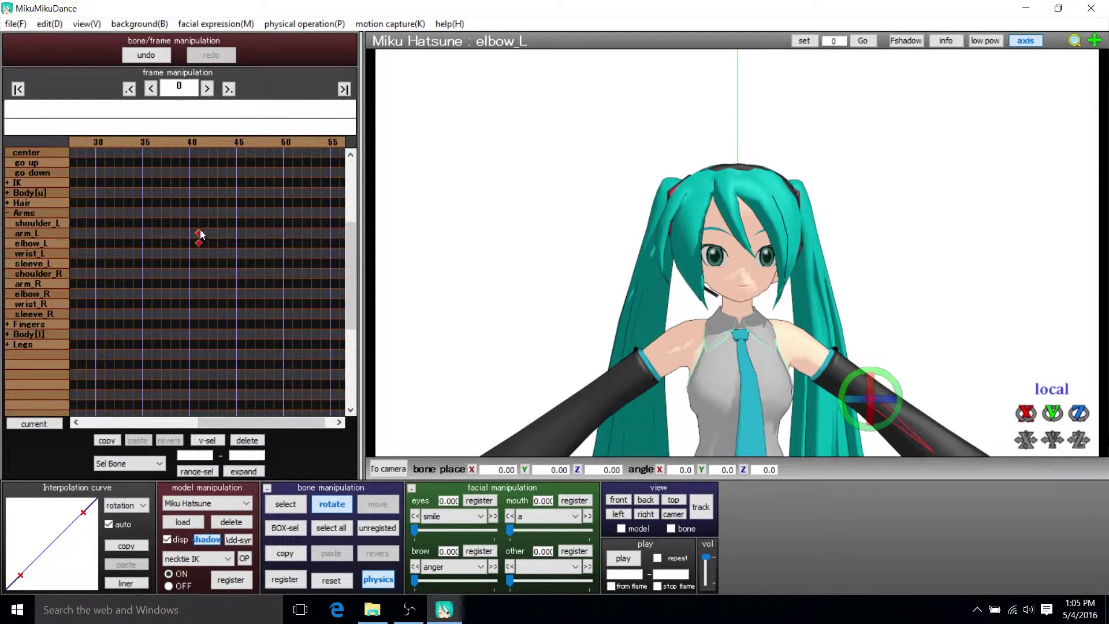
drag(200, 230, 317, 236)
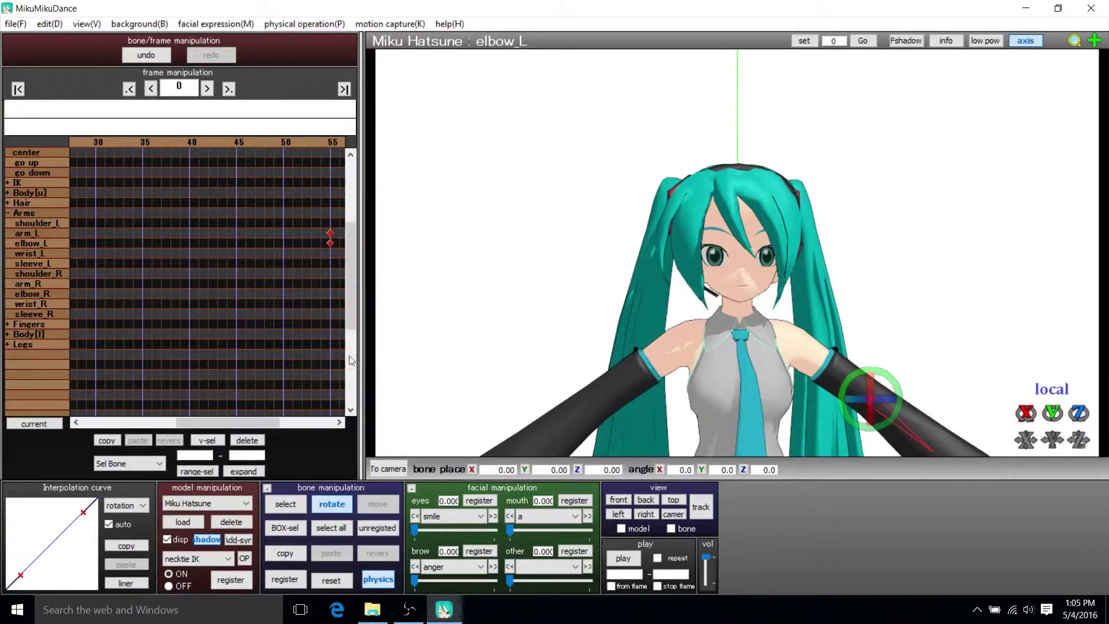
Move the anger keyframe from frame 30 to frame 50.
drag(237, 424, 262, 422)
scroll(229, 341, up, 4)
click(124, 273)
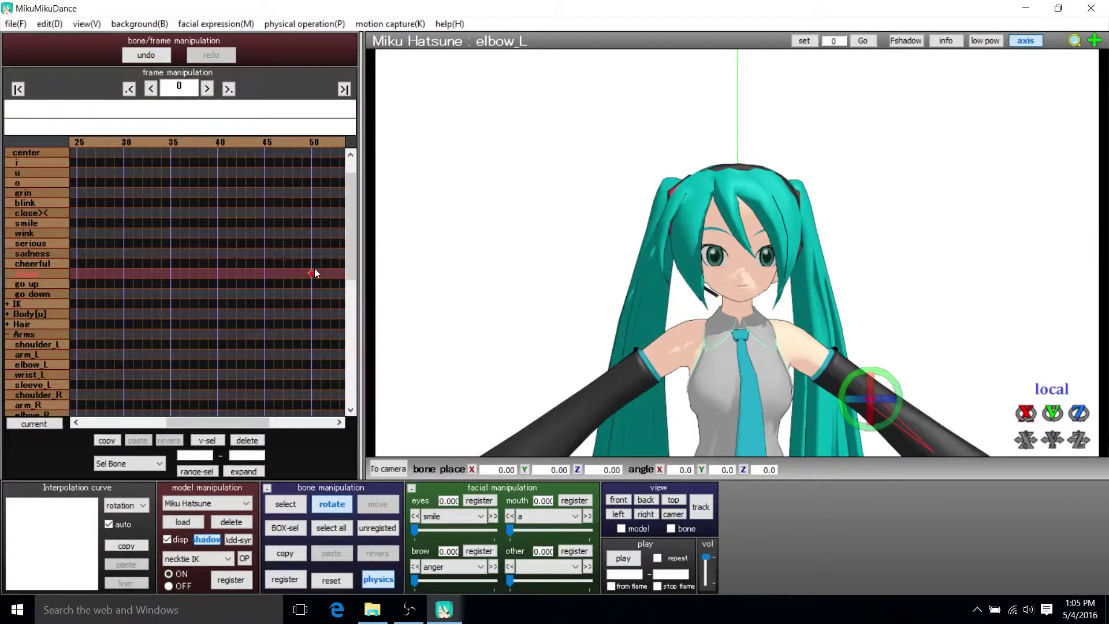
Play the retimed animation from frame 0.
drag(256, 423, 111, 422)
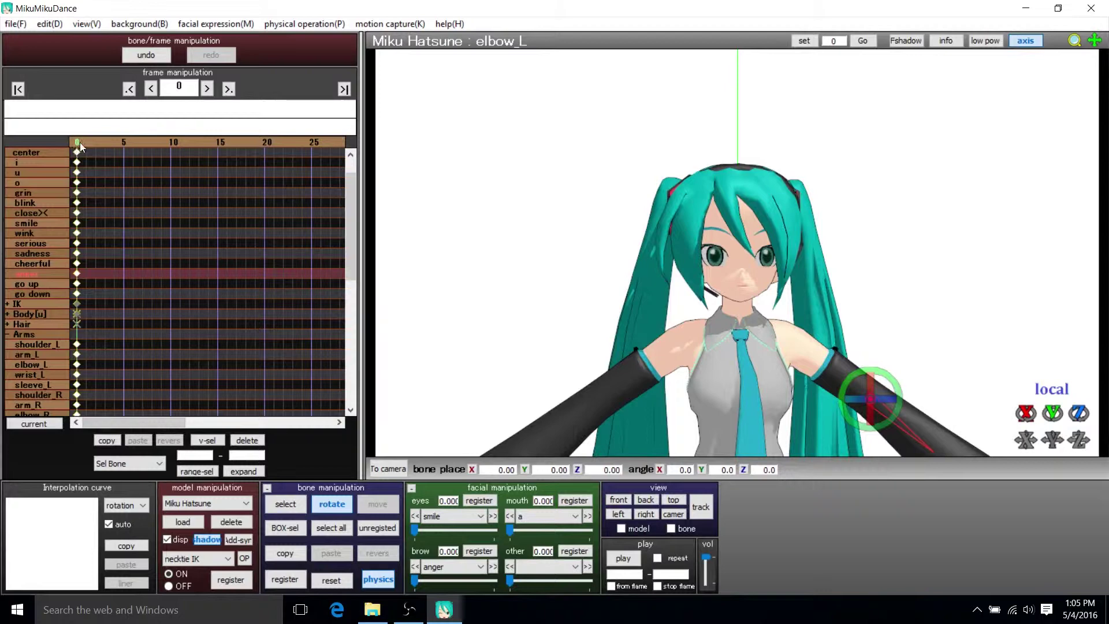
click(624, 559)
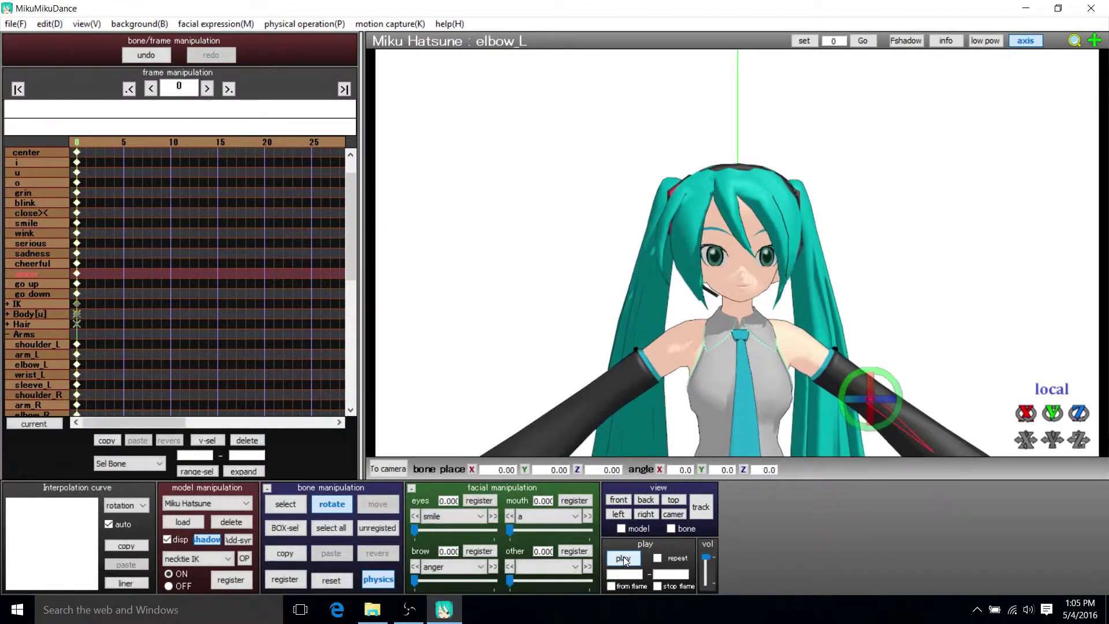
click(624, 560)
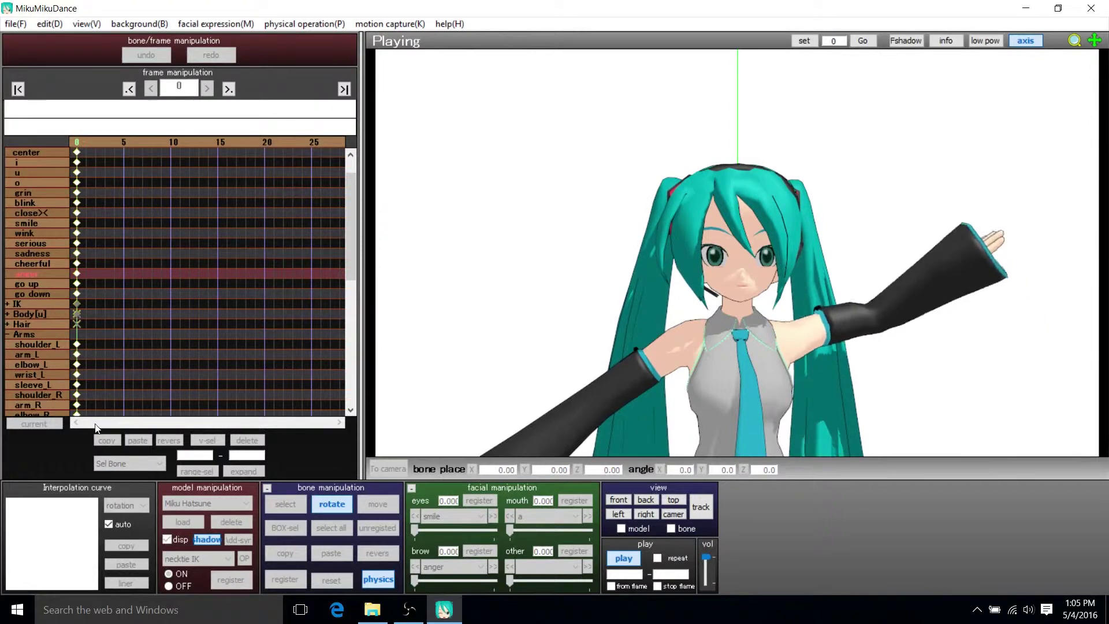
Set the anger brow to 1.000 at frame 50 and register it as a keyframe.
drag(102, 424, 206, 417)
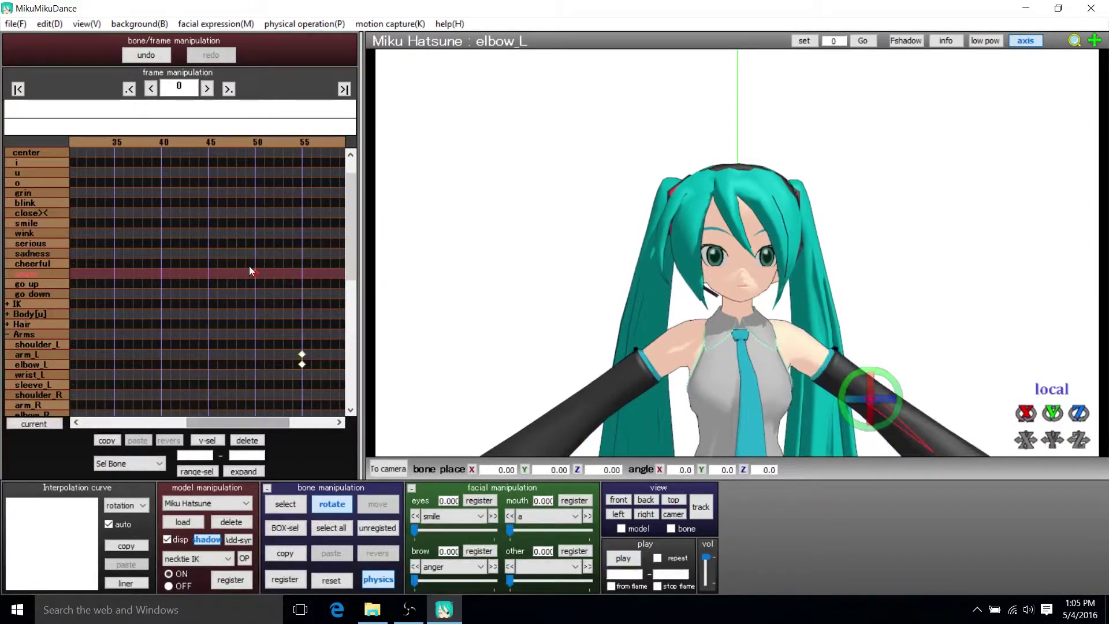
click(255, 142)
click(220, 275)
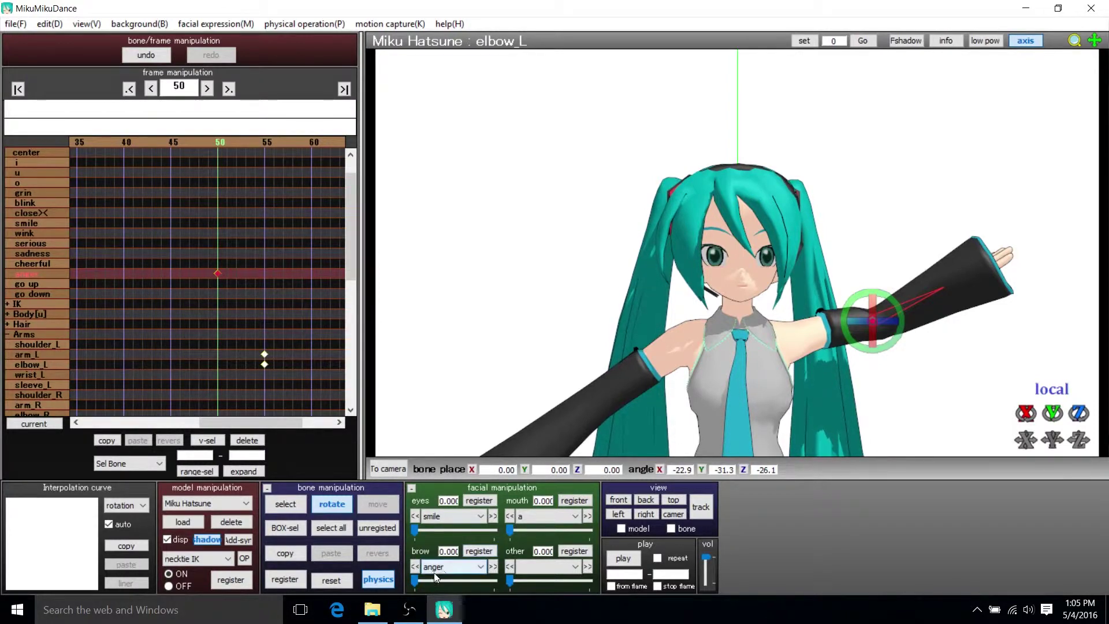
drag(416, 581, 494, 580)
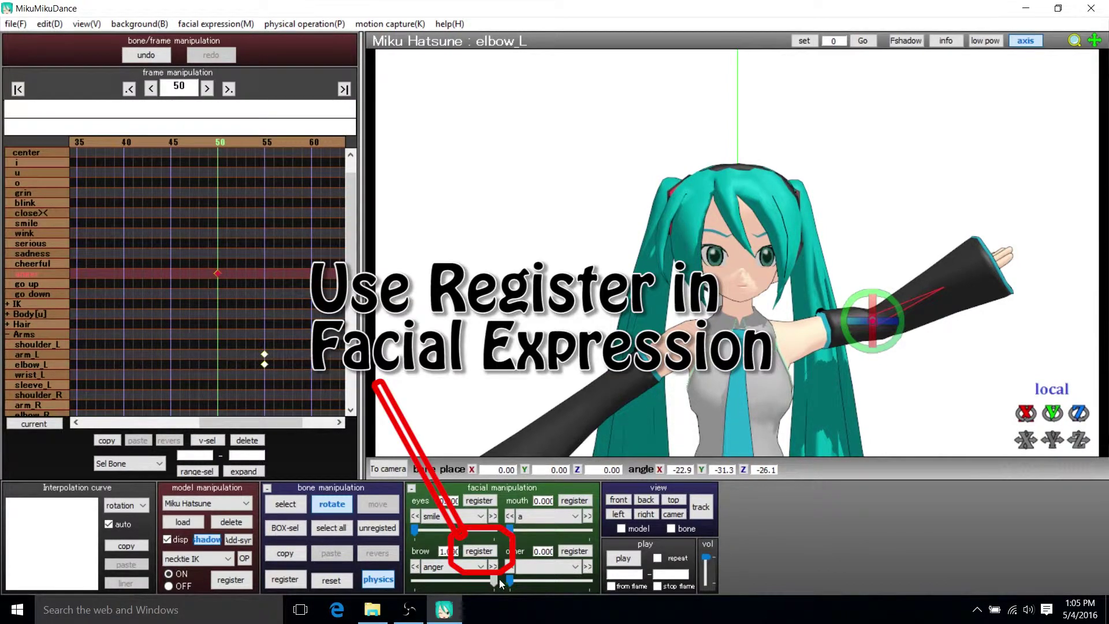
click(487, 551)
Check the brow at frame 45, then play the animation from frame 0.
click(174, 143)
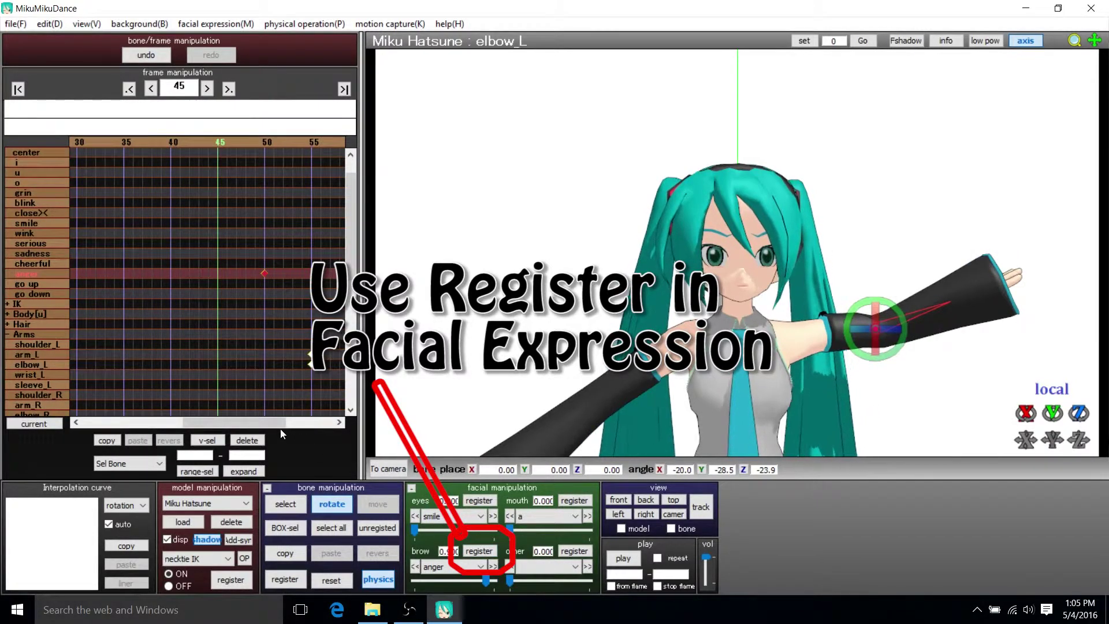
drag(280, 423, 123, 423)
click(78, 143)
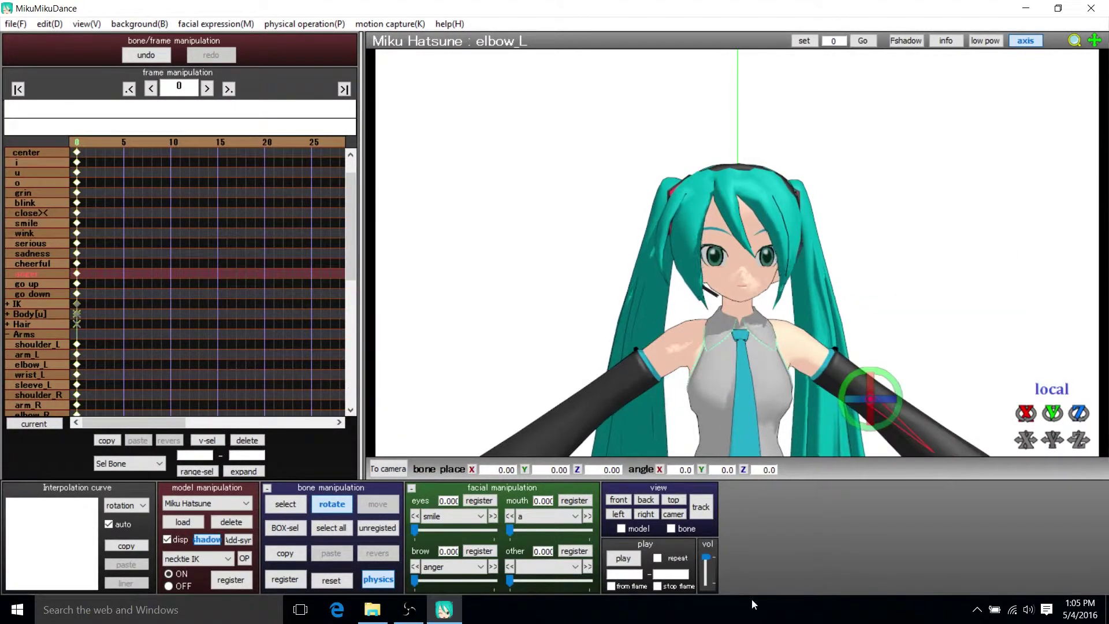
click(624, 558)
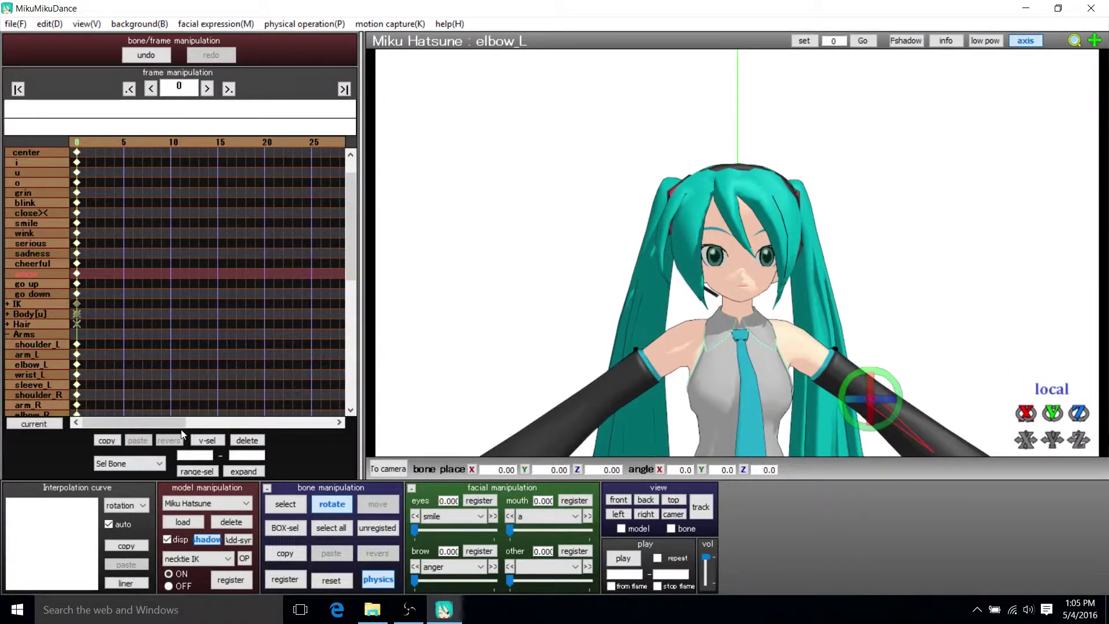
Set the "i" mouth shape to about 0.730 at frame 50.
drag(164, 422, 258, 421)
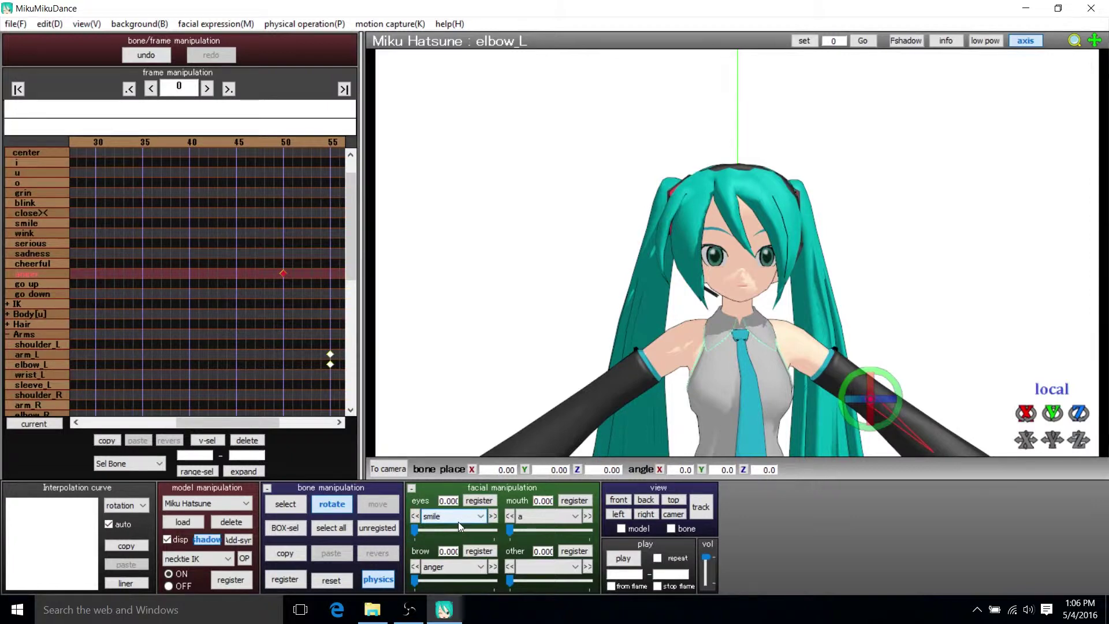
click(543, 516)
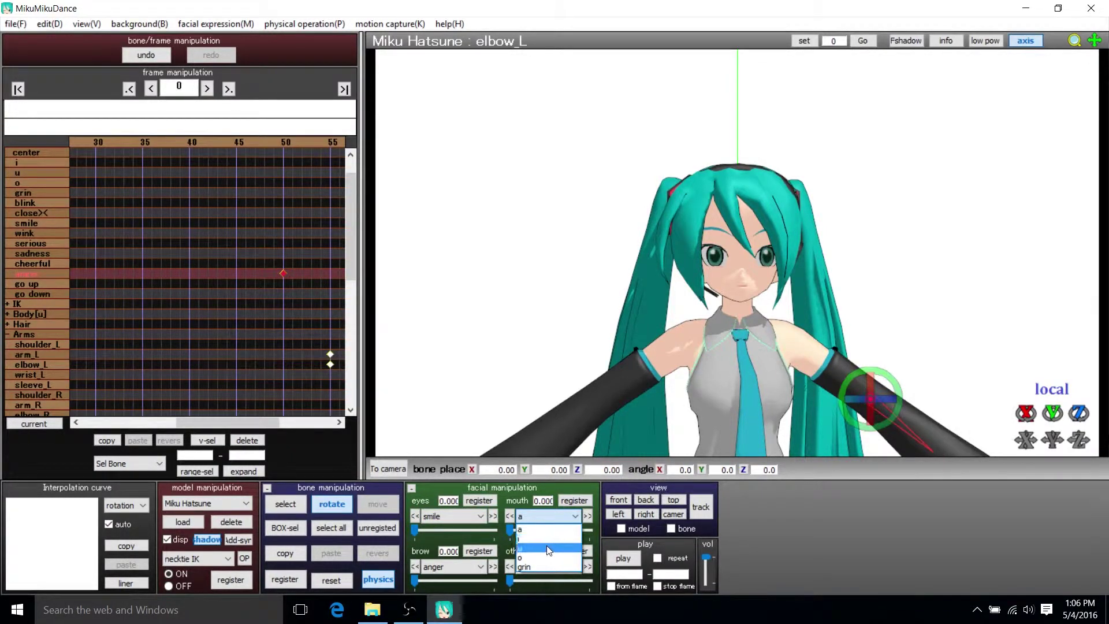
click(546, 539)
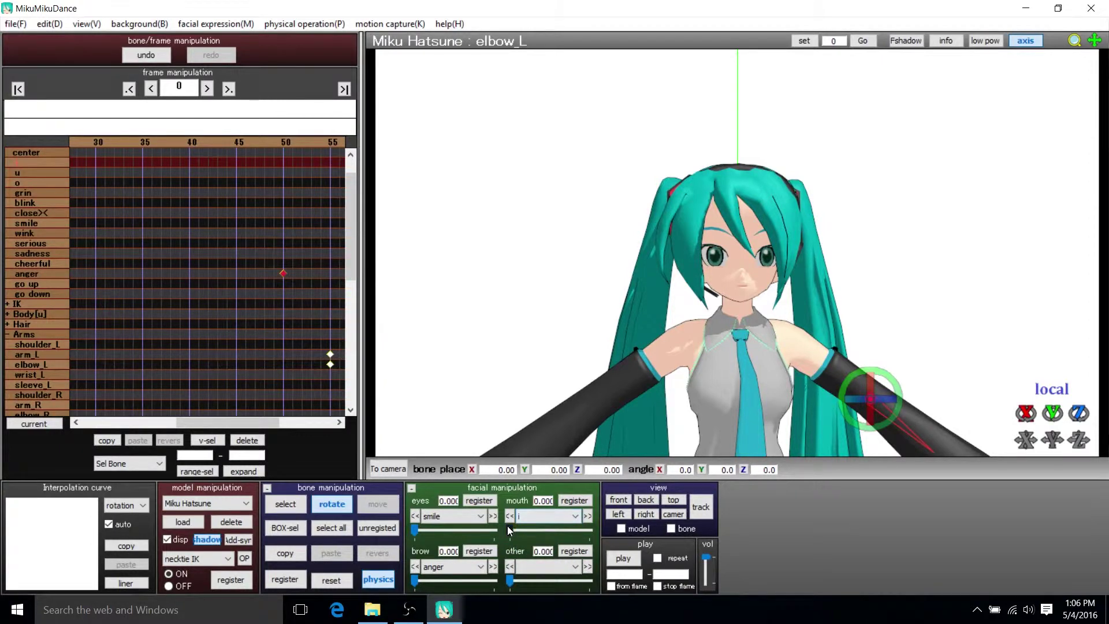
click(286, 151)
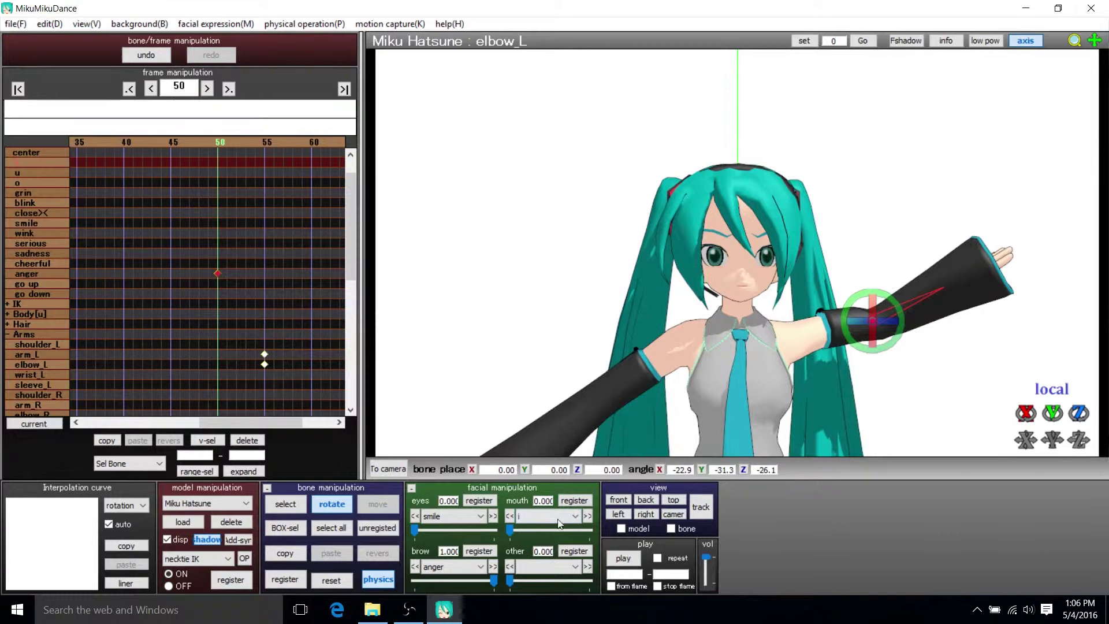
drag(511, 529, 561, 528)
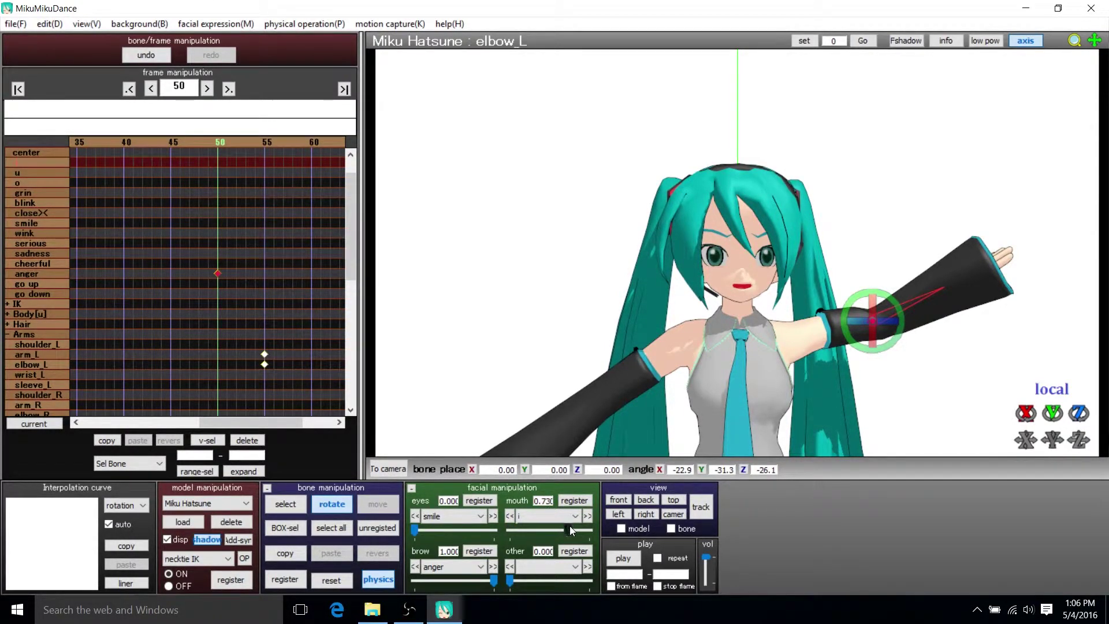
Blend in the "a" mouth shape at about 0.650 and the "u" mouth shape at about 0.550 on frame 50.
click(573, 516)
click(548, 530)
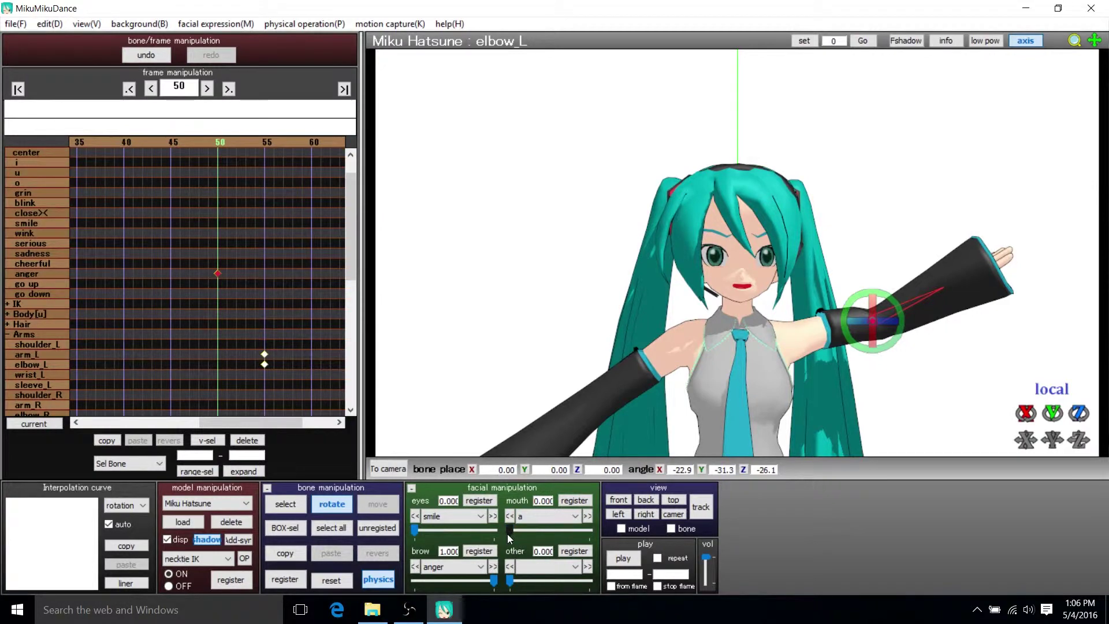
drag(508, 531, 562, 524)
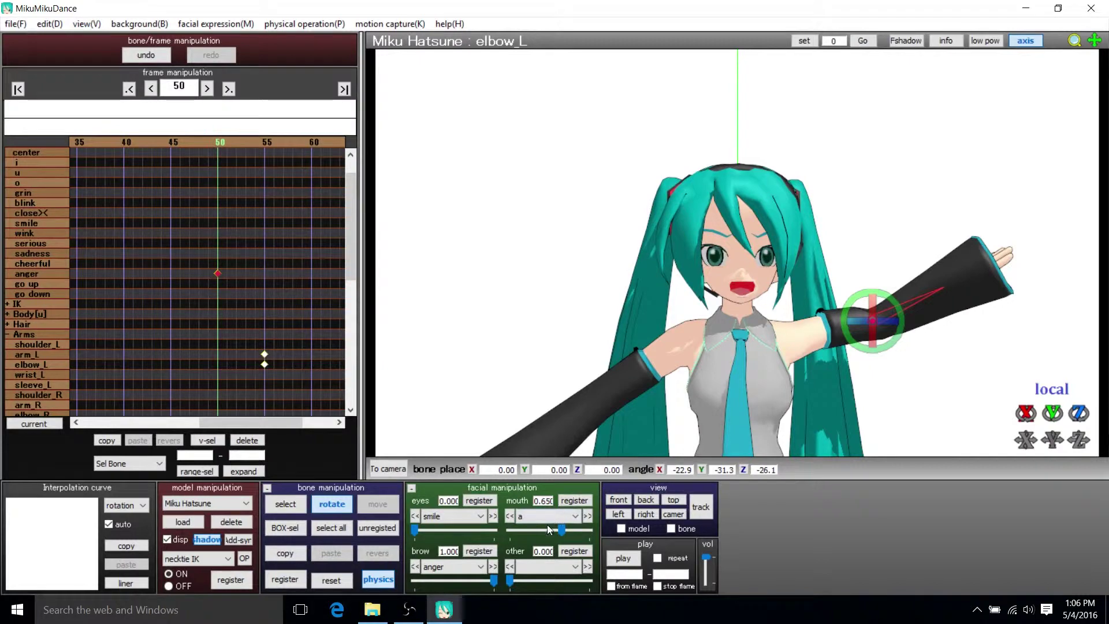
click(550, 516)
click(549, 548)
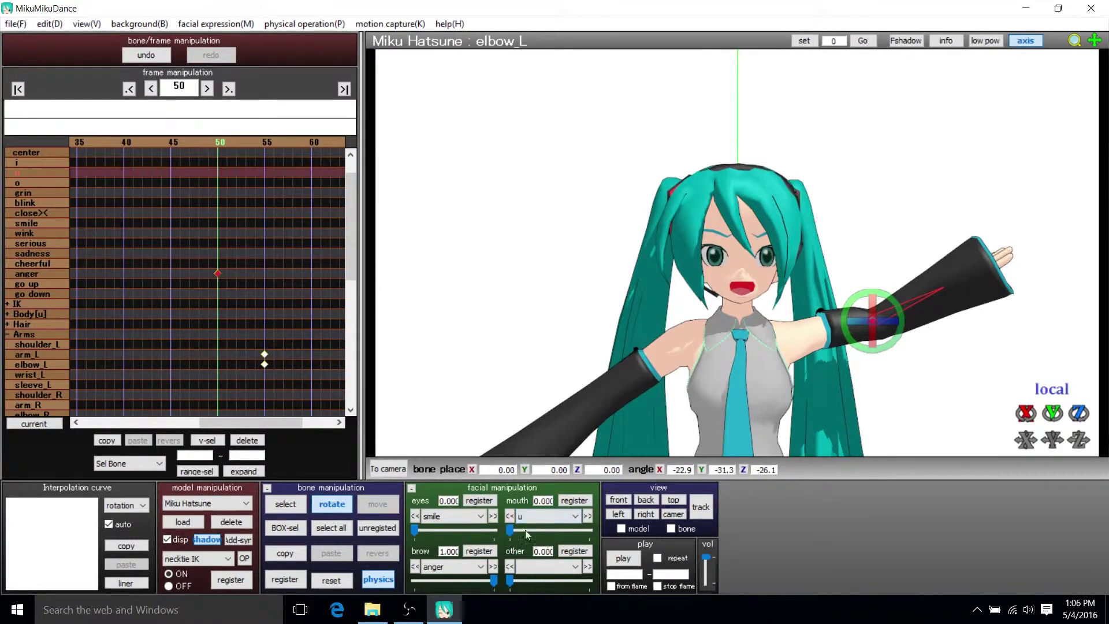
drag(508, 531, 553, 530)
Set the "i" mouth shape to about 0.430 and register it at frame 50.
click(546, 516)
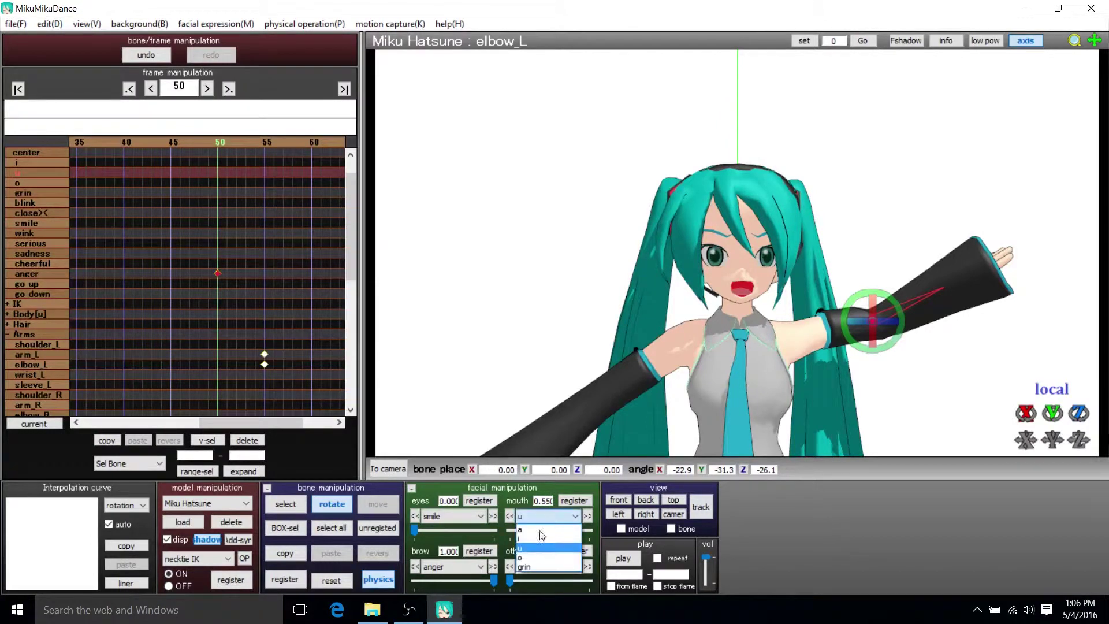
click(538, 539)
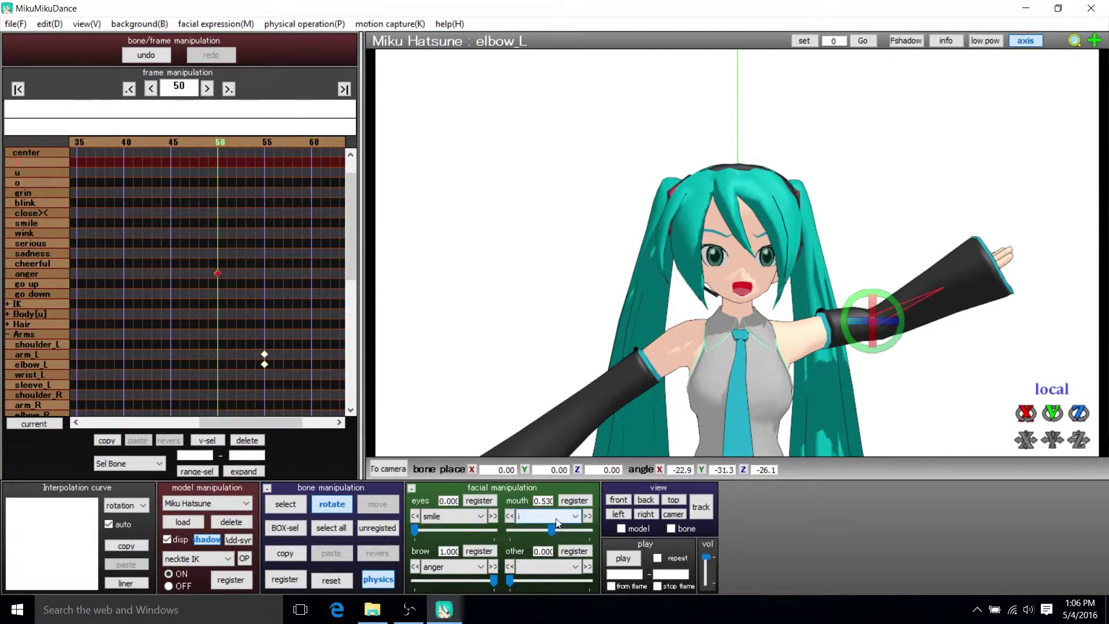
drag(553, 531, 546, 532)
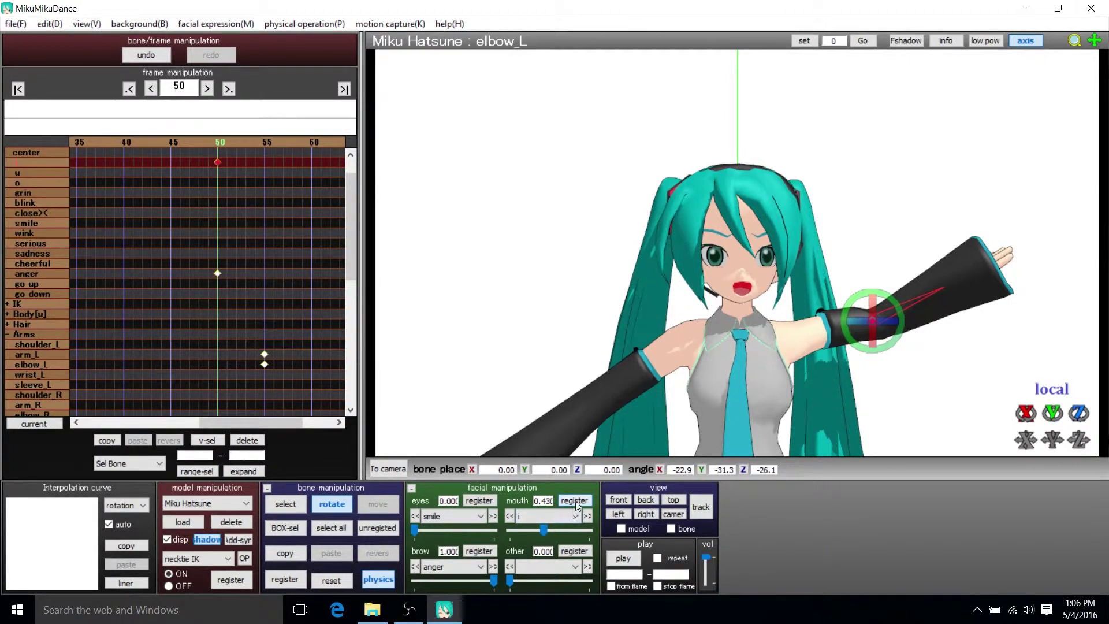
Register the "a" and "u" mouth shapes at frame 50 and check their keyframes in the Facial group.
click(546, 516)
click(559, 525)
click(572, 502)
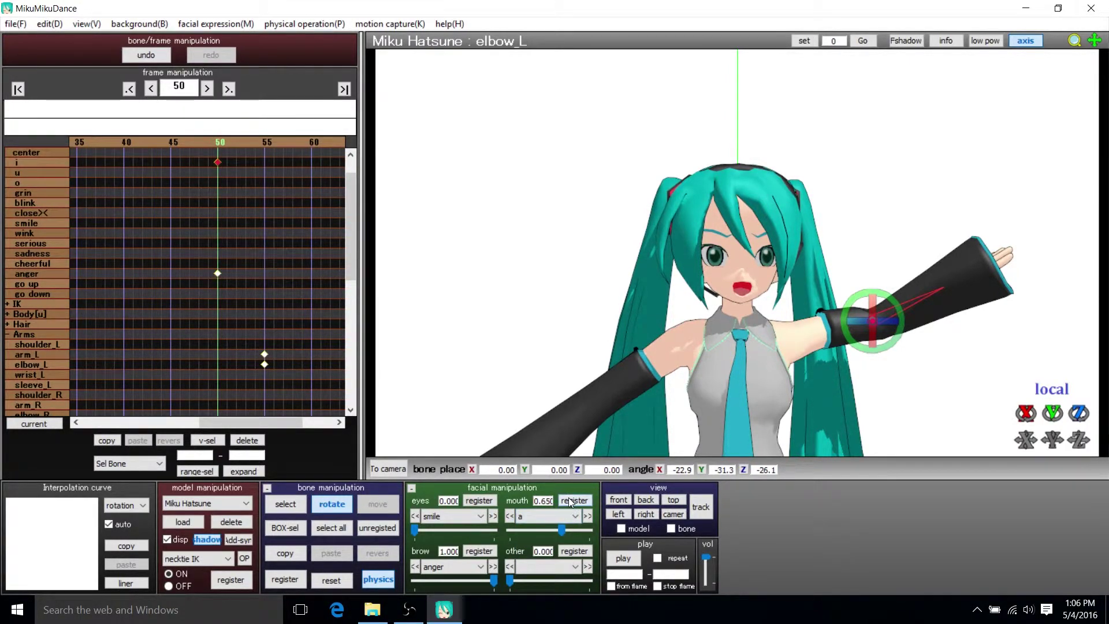
click(565, 516)
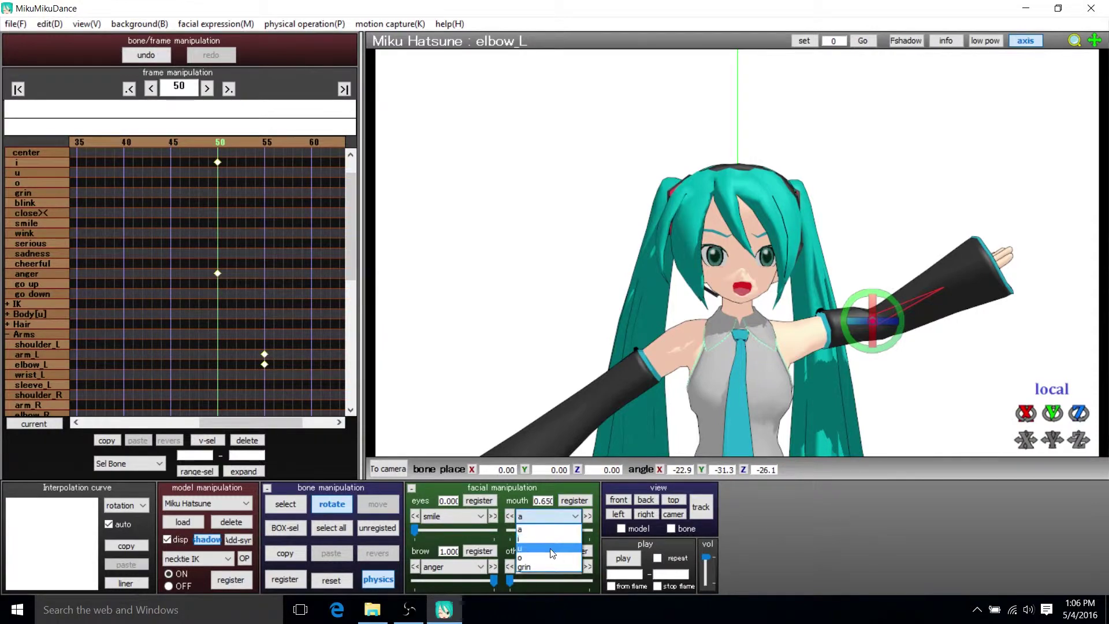
click(552, 540)
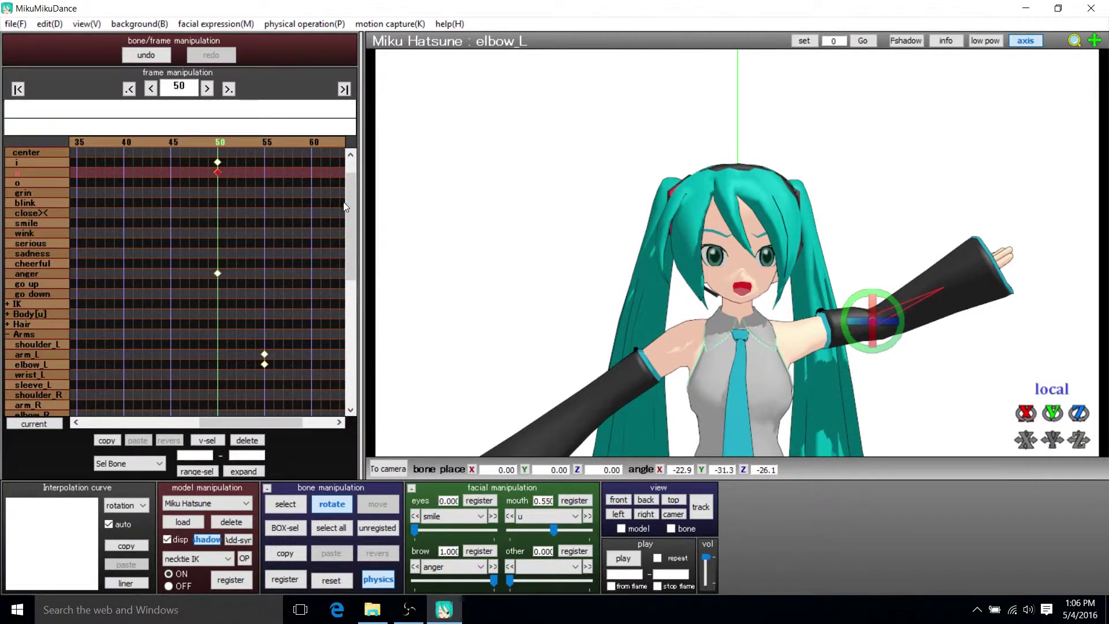
scroll(351, 193, up, 1)
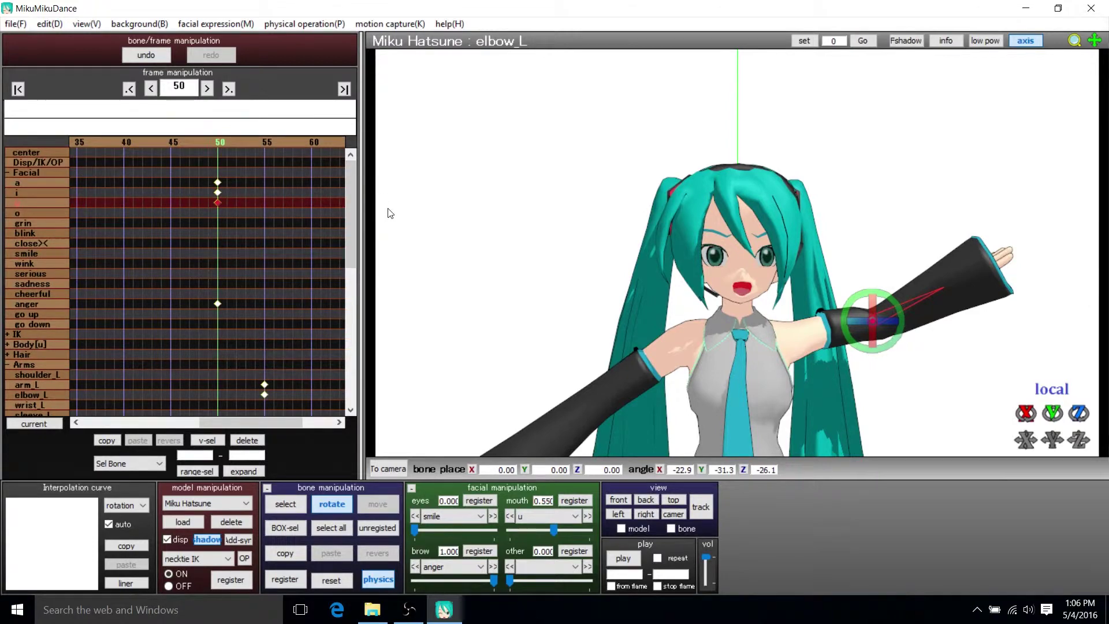
scroll(352, 210, down, 1)
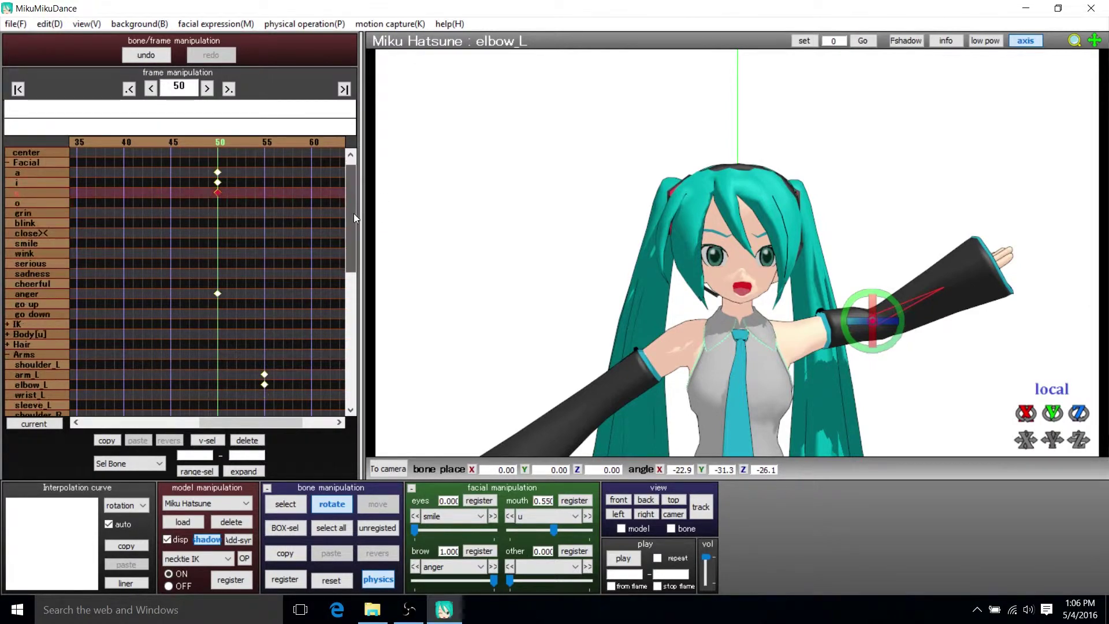
Set the "close><" eye shape to about 0.410 and register it at frame 50.
click(464, 516)
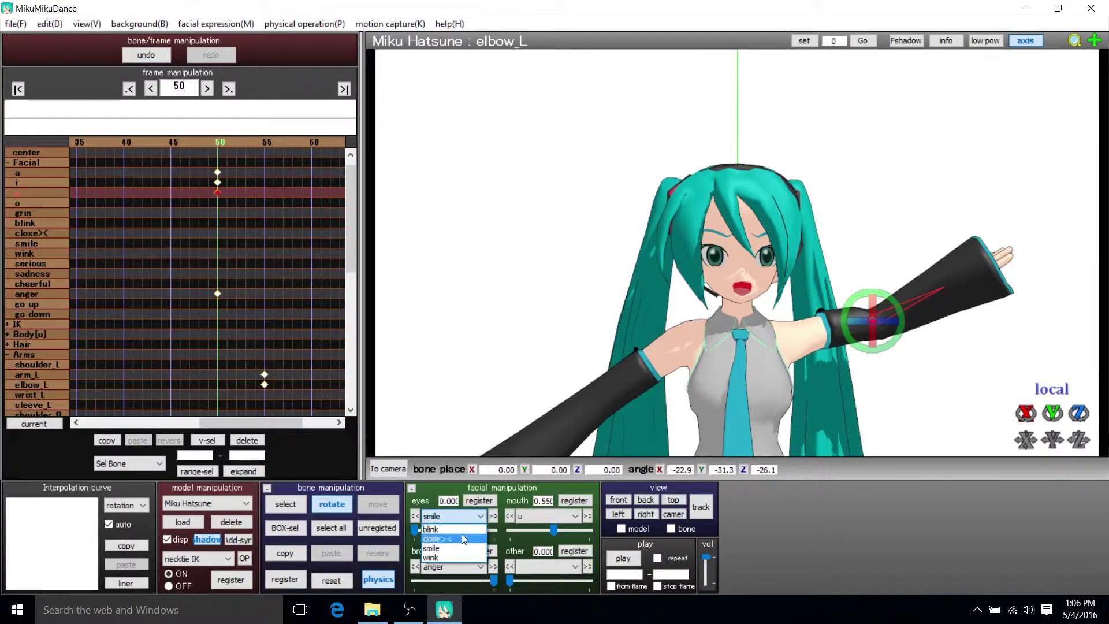
click(462, 538)
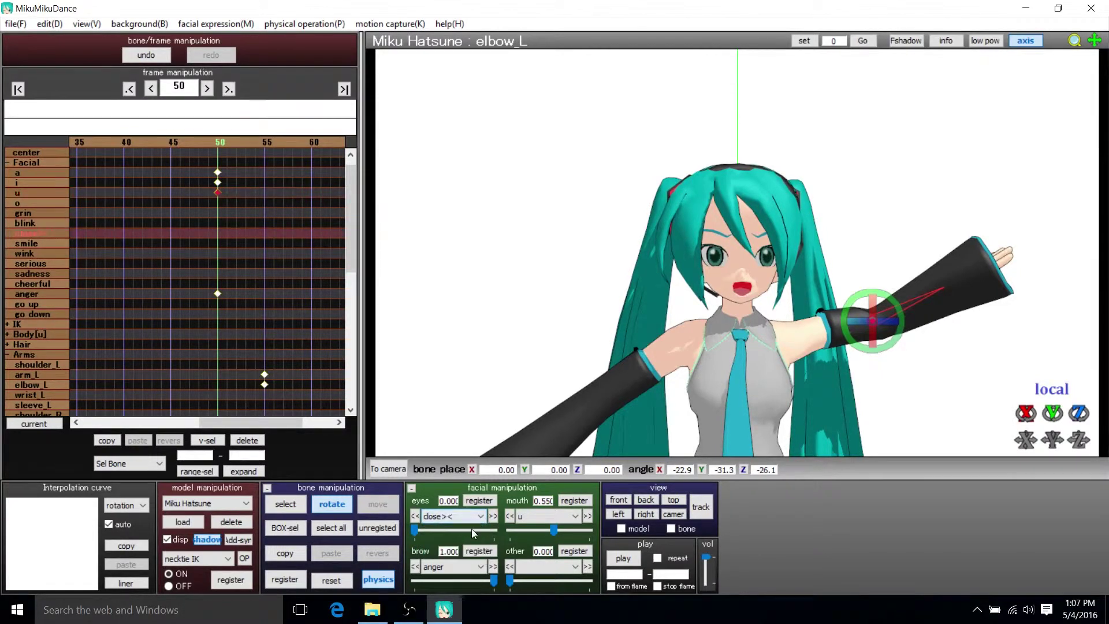
drag(414, 531, 415, 531)
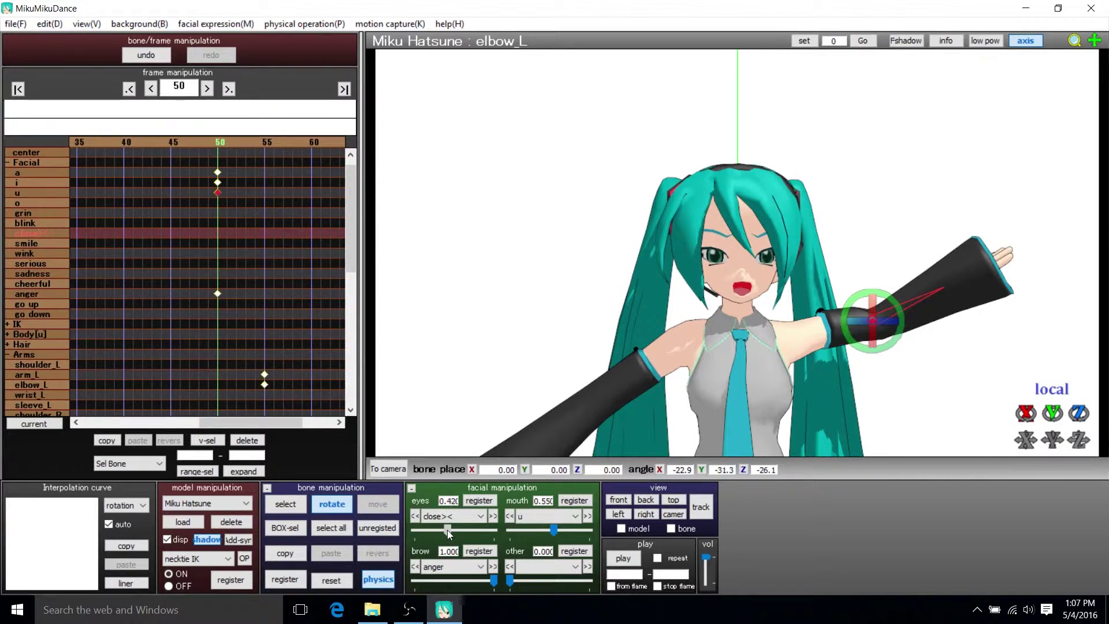
drag(447, 529, 447, 529)
Set the "go down" brow shape to about 0.790 and register it at frame 50.
click(479, 567)
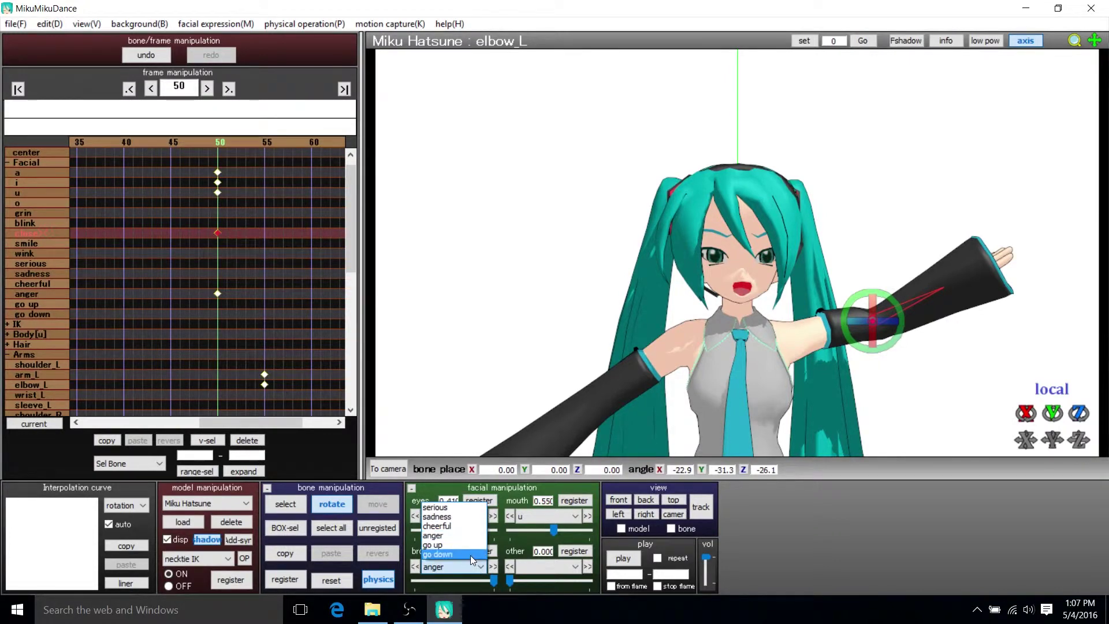
click(470, 554)
drag(417, 582, 455, 582)
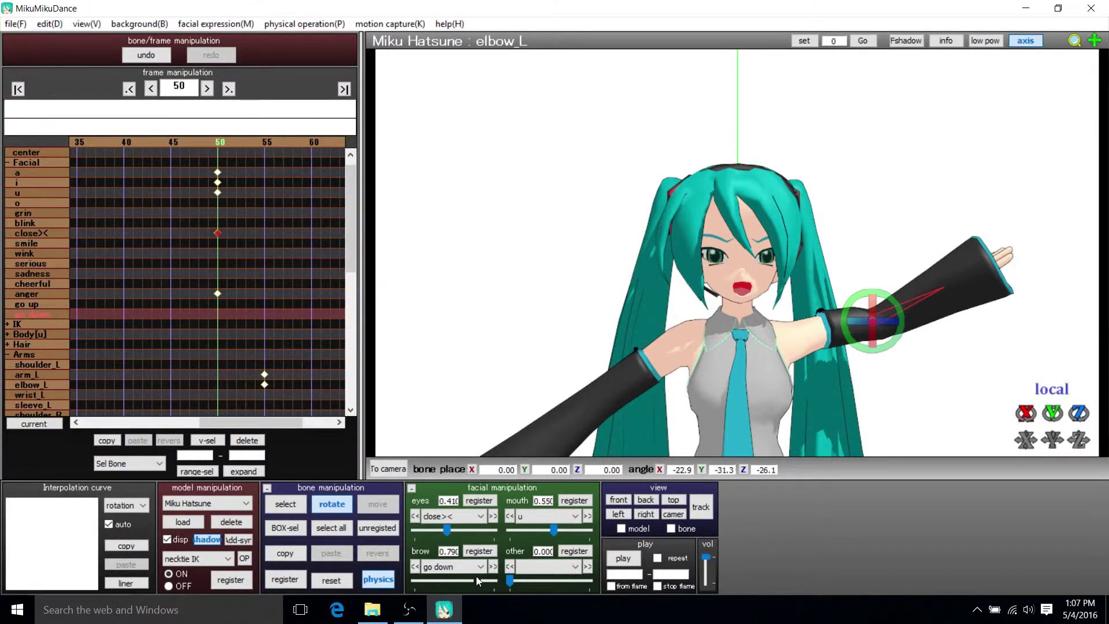
click(483, 551)
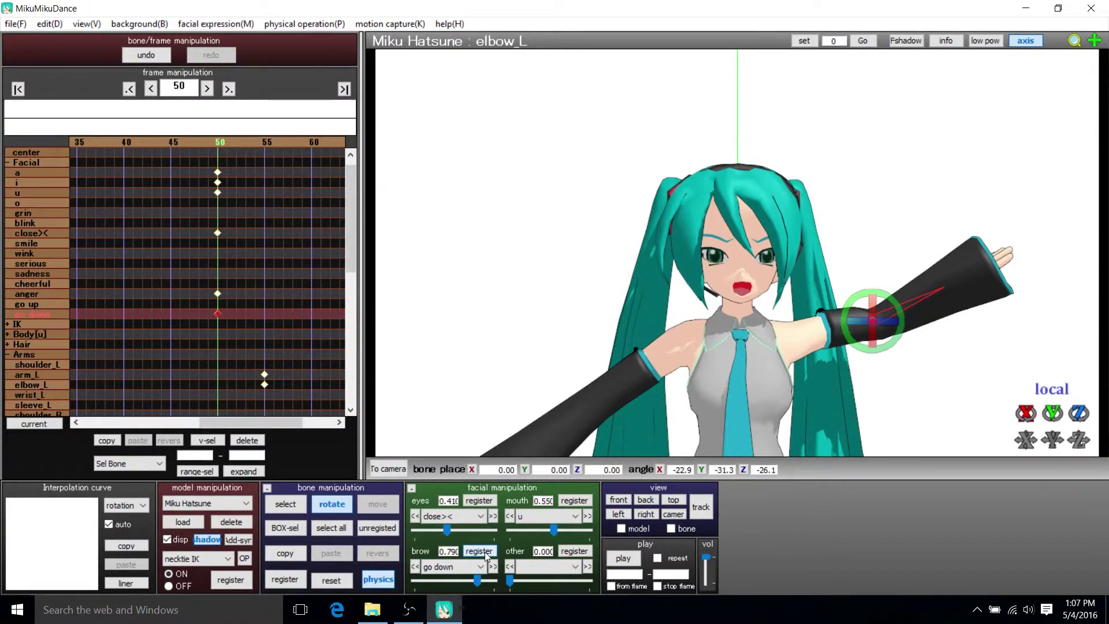
click(546, 568)
click(547, 569)
click(569, 572)
click(571, 571)
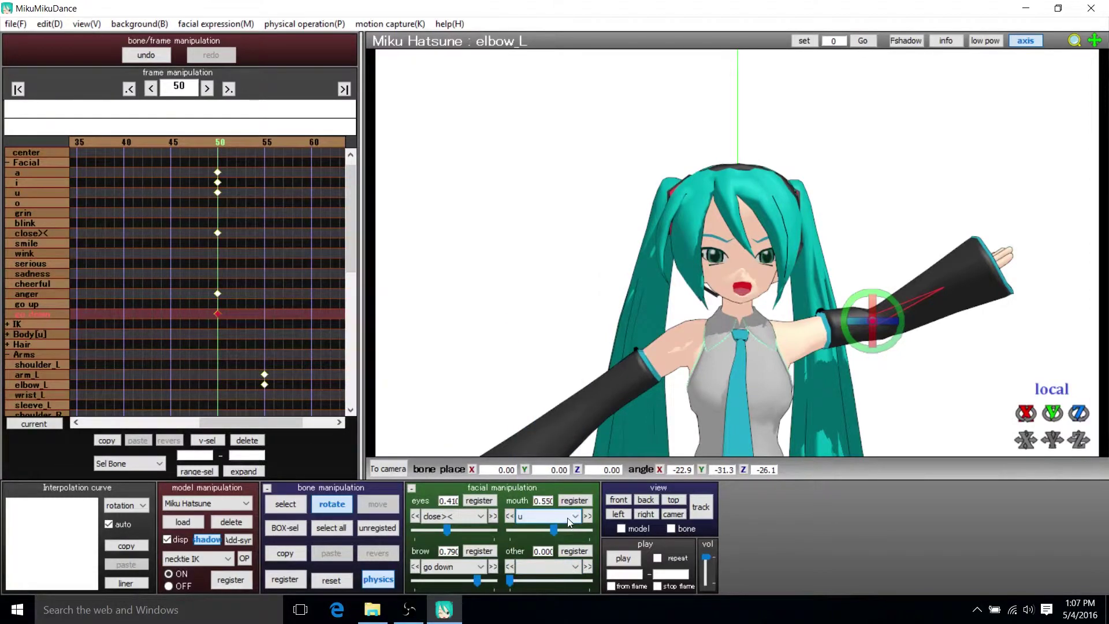
click(569, 518)
click(569, 519)
click(458, 517)
click(458, 517)
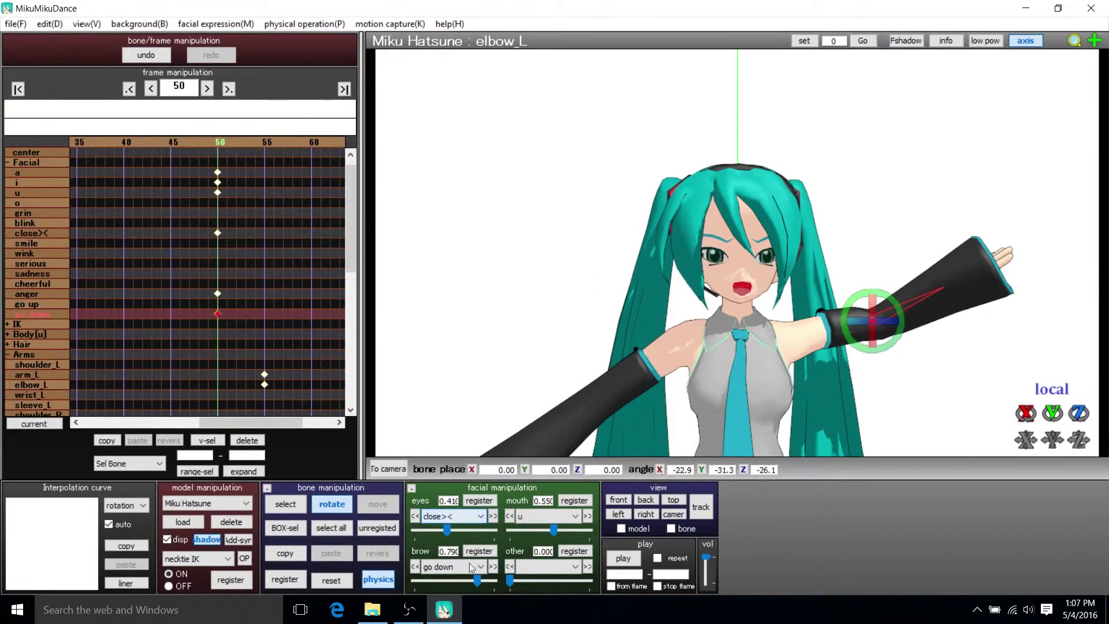
click(469, 568)
click(469, 567)
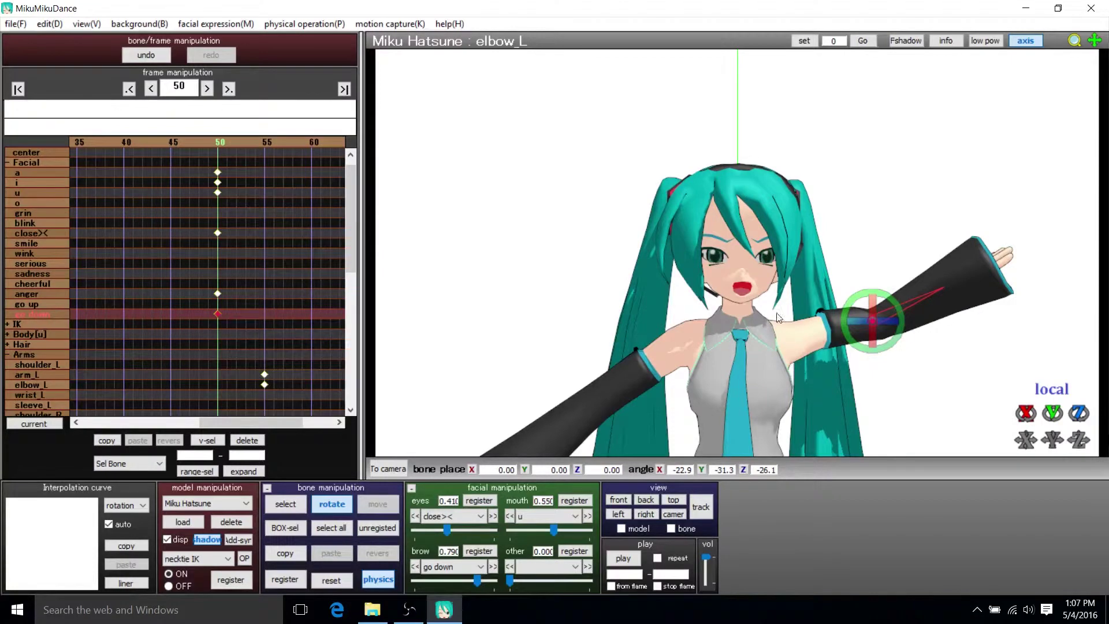
Play the animation from frame 0 to check the combined facial expression and arm movement, and replay it.
mouse_move(773, 318)
right_down()
mouse_move(798, 325)
mouse_move(782, 316)
right_up()
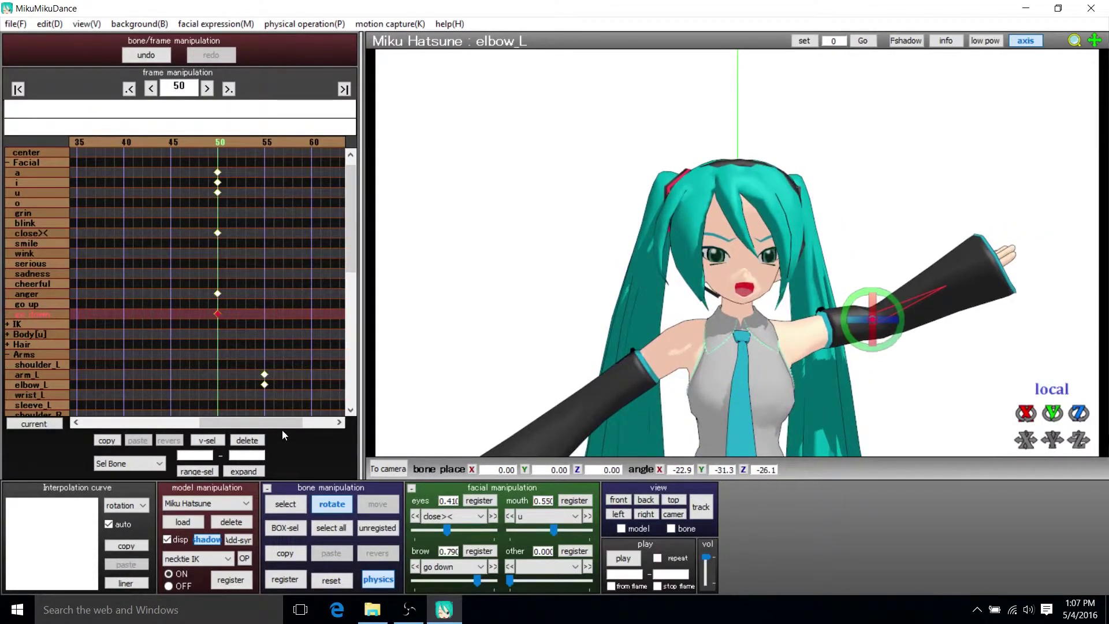
drag(278, 423, 109, 411)
click(75, 143)
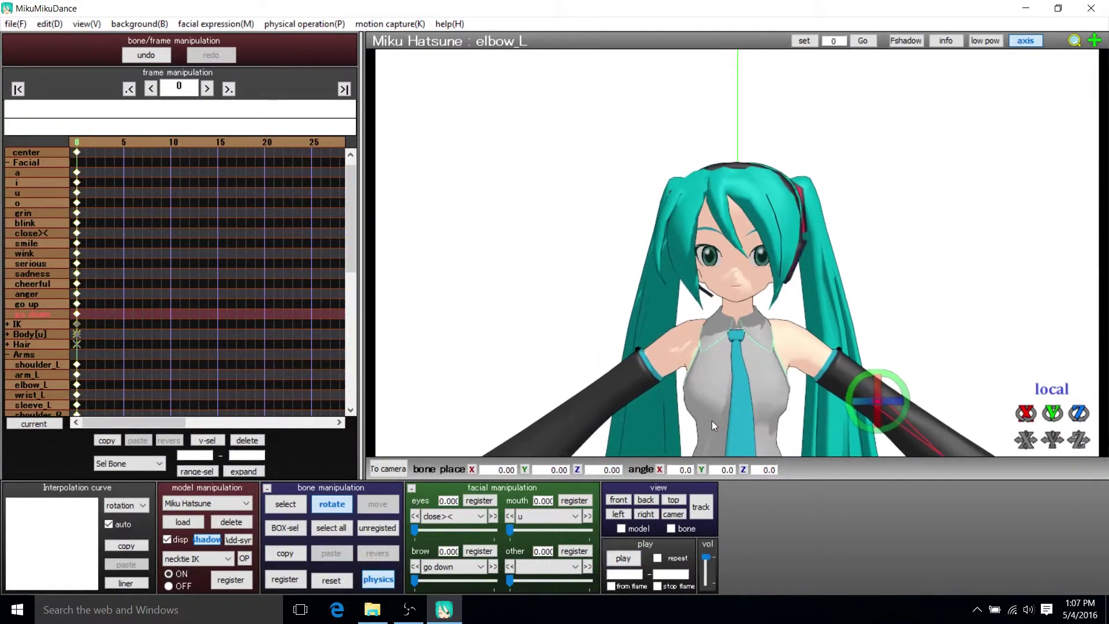
click(627, 556)
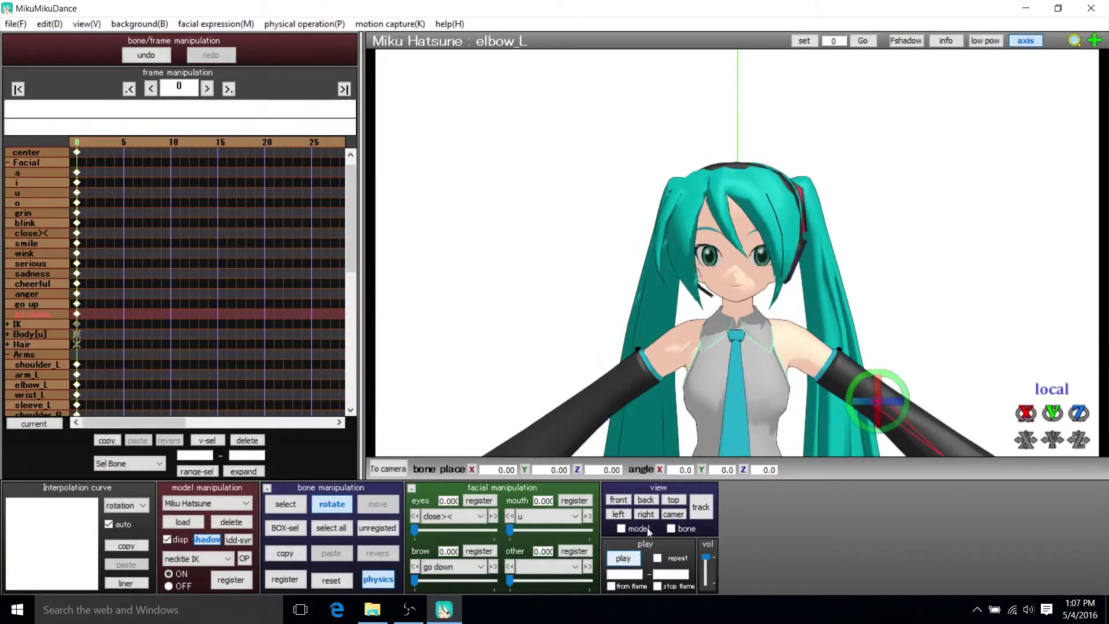
click(627, 557)
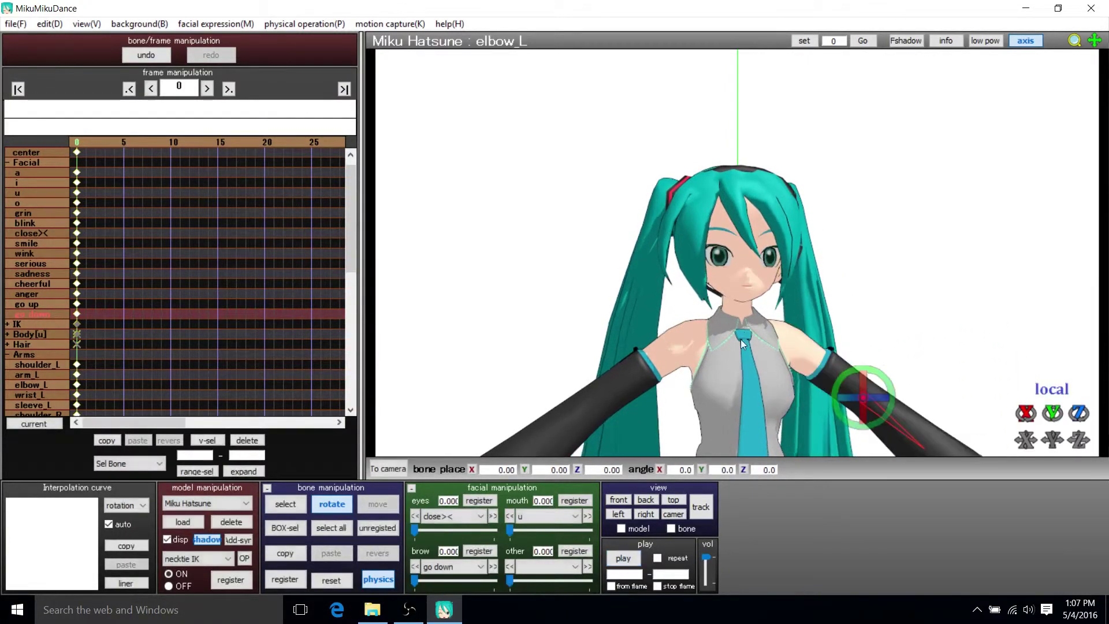
click(623, 559)
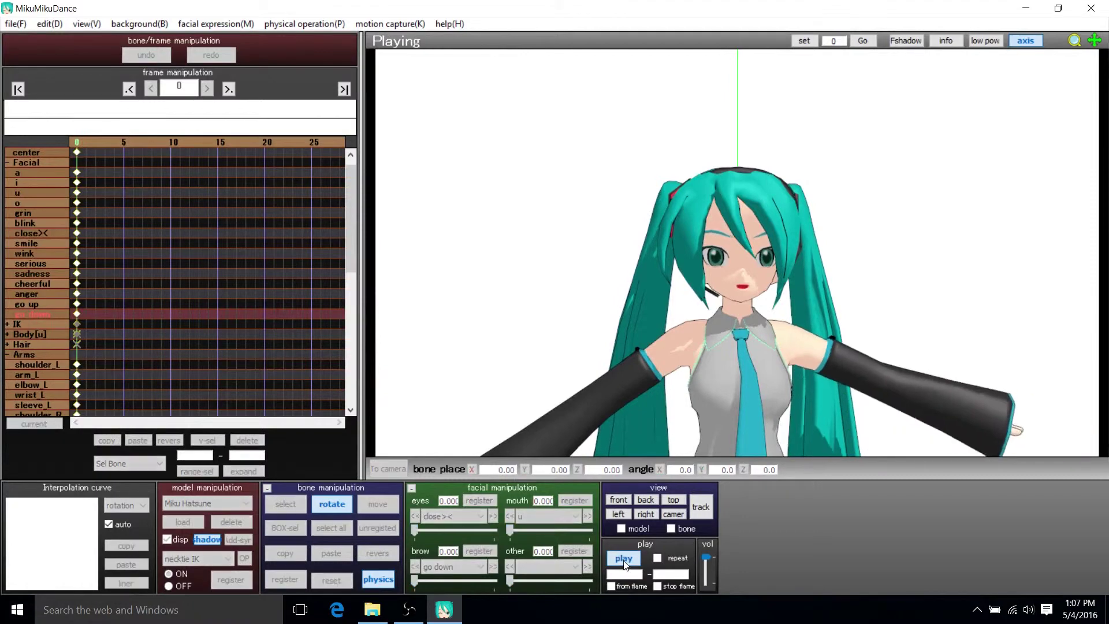
Copy the center and facial keyframes from "u" through "go down" at frame 0 and paste them at frame 60.
scroll(253, 360, down, 1)
drag(144, 425, 269, 417)
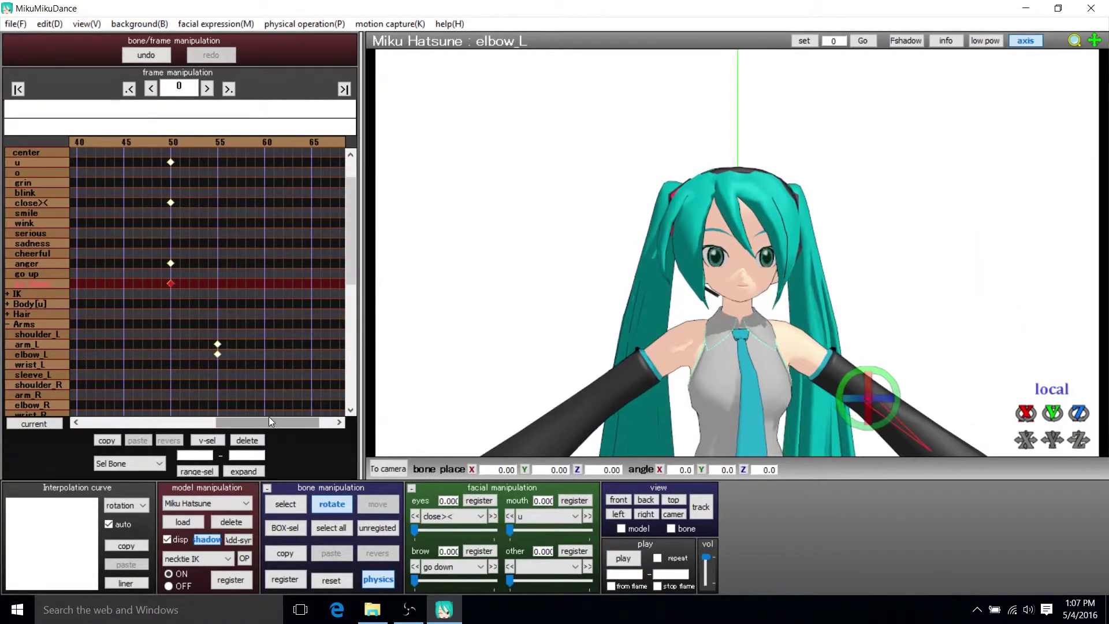
click(266, 141)
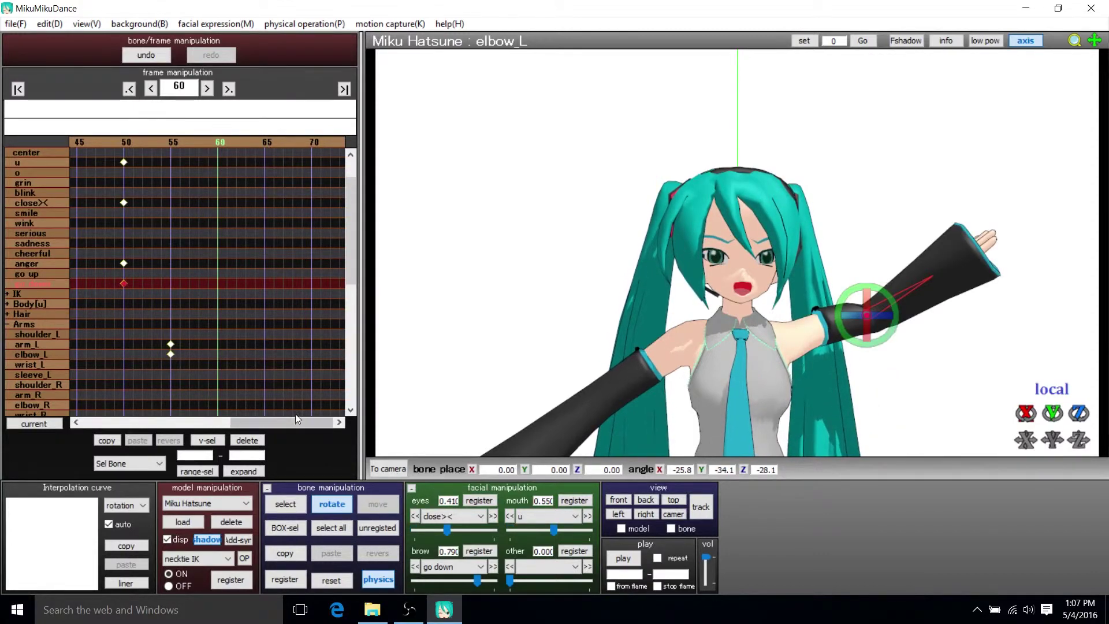
drag(293, 423, 144, 422)
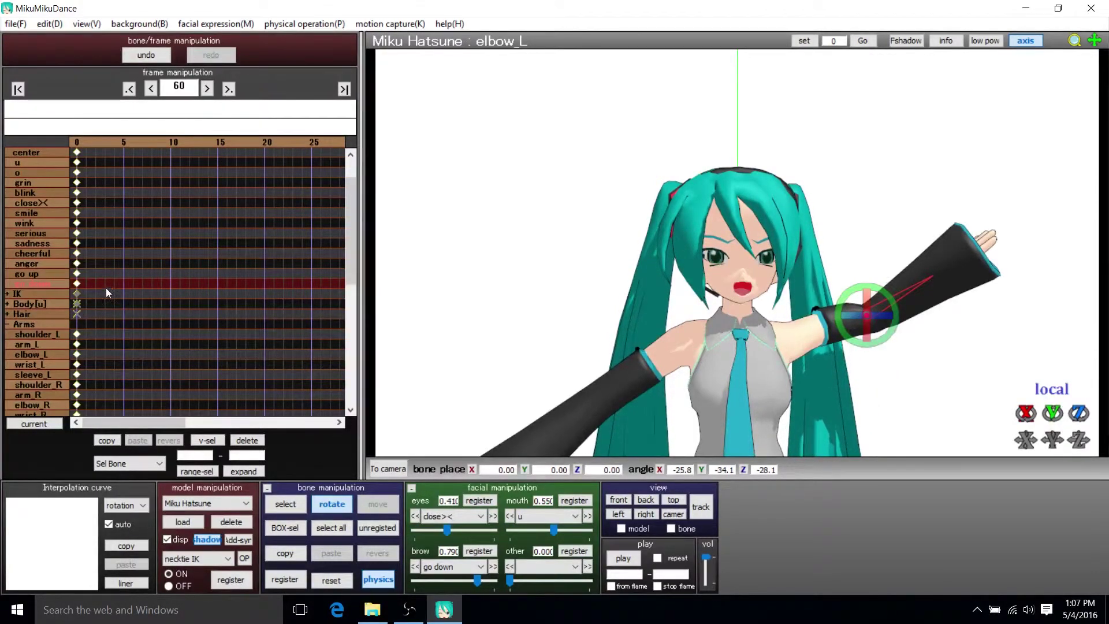
drag(106, 289, 54, 136)
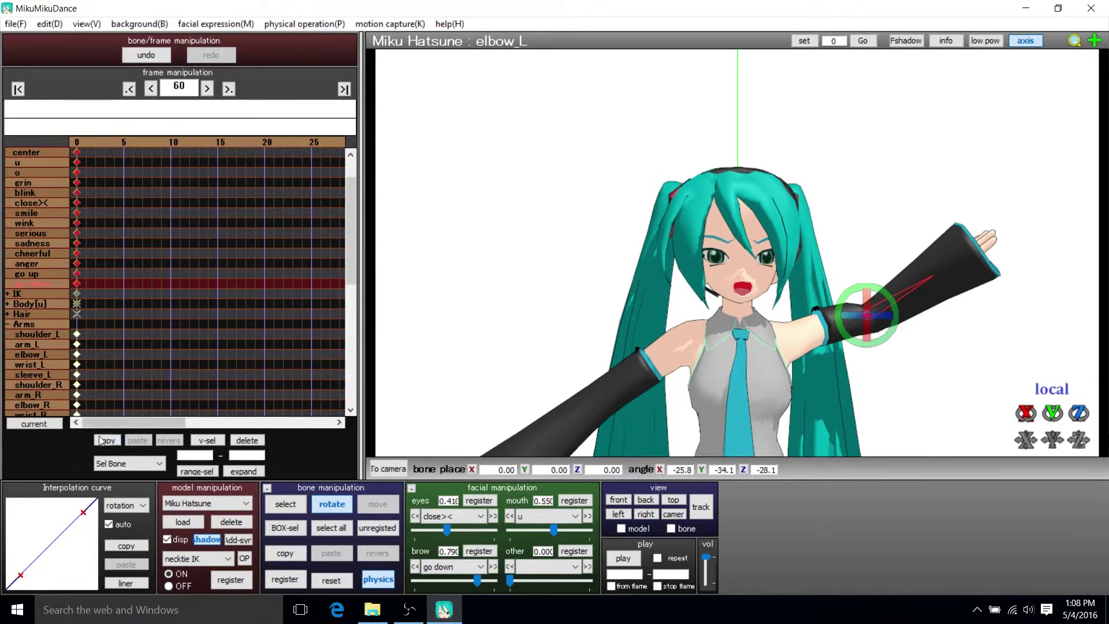
click(117, 437)
drag(130, 423, 260, 417)
click(285, 141)
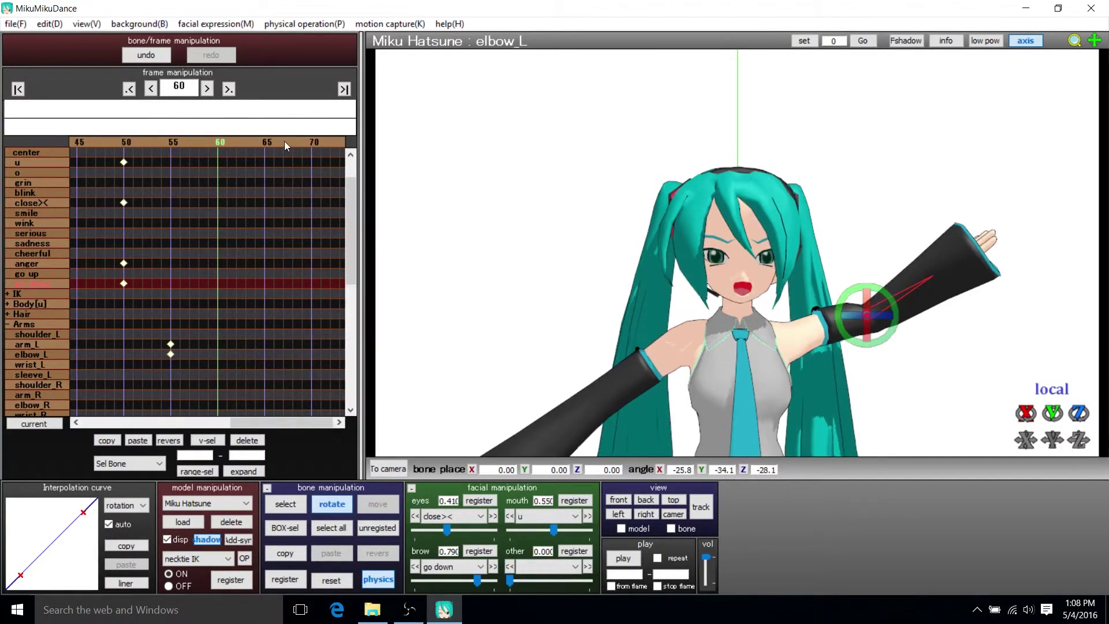
click(139, 444)
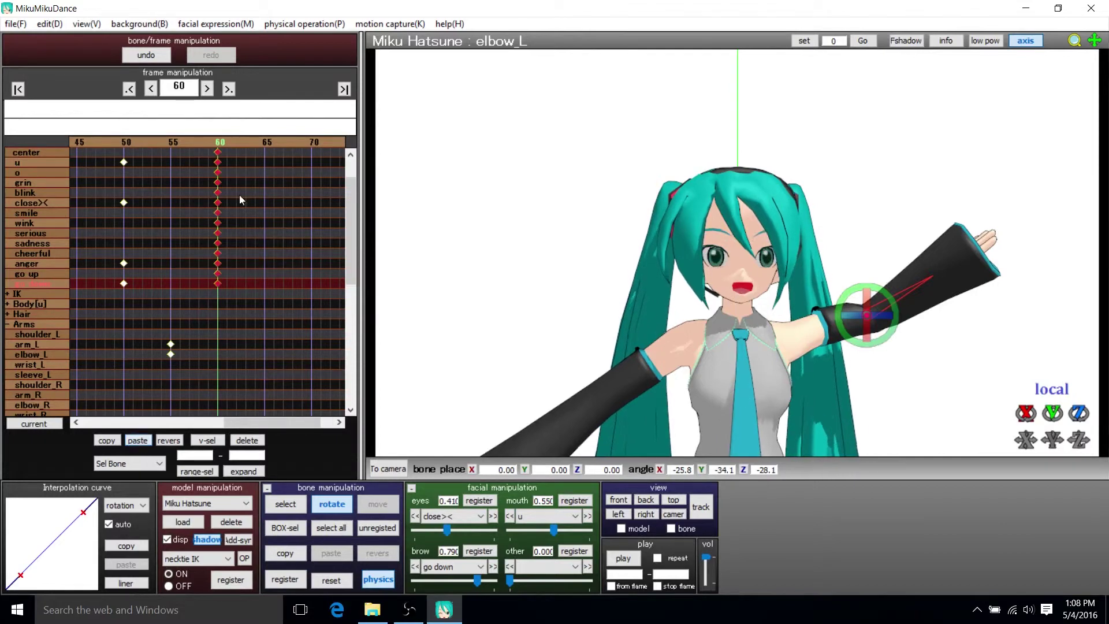
Go to frame 50 and advance to frame 60 to check the change in facial expression.
click(125, 143)
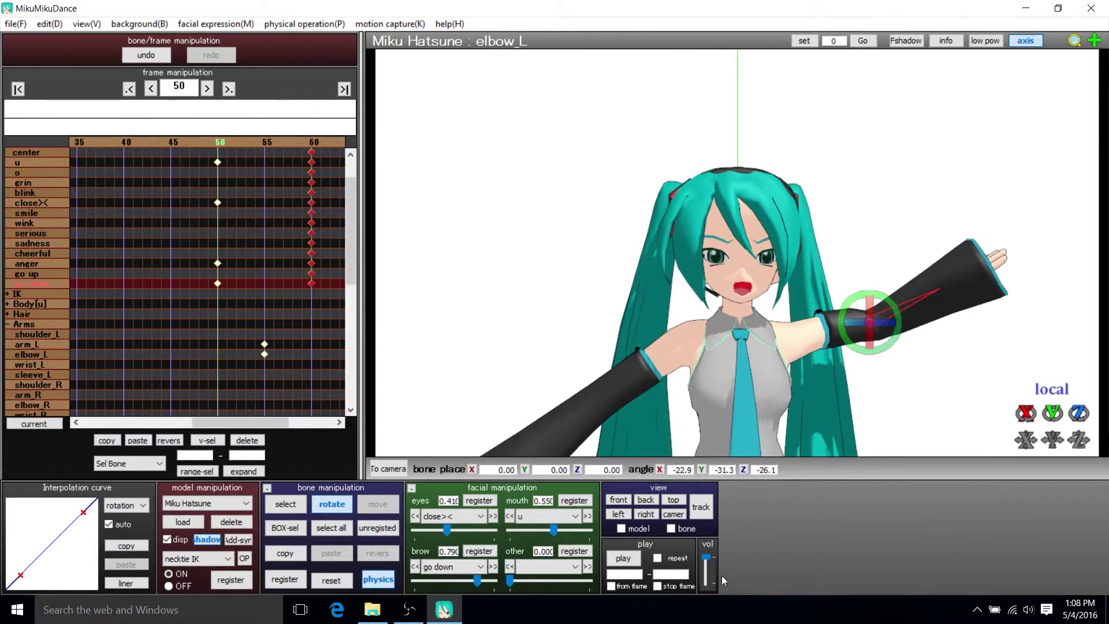
click(623, 558)
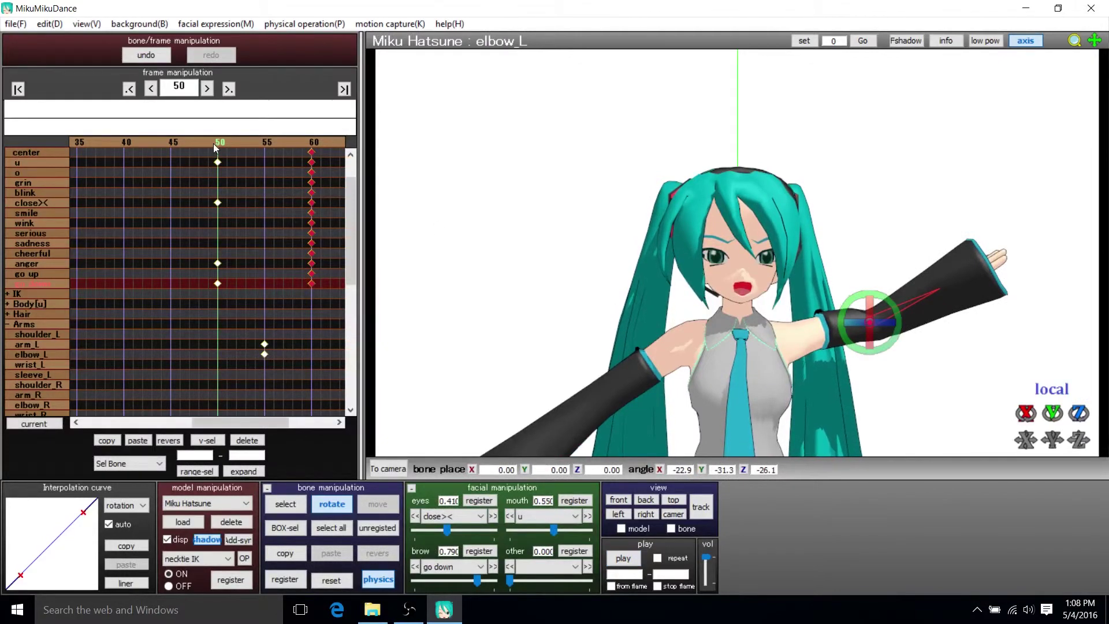
key(Right)
key(Right)
key(Right)
key(Right)
key(Right)
key(Right)
key(Right)
key(Right)
key(Right)
key(Right)
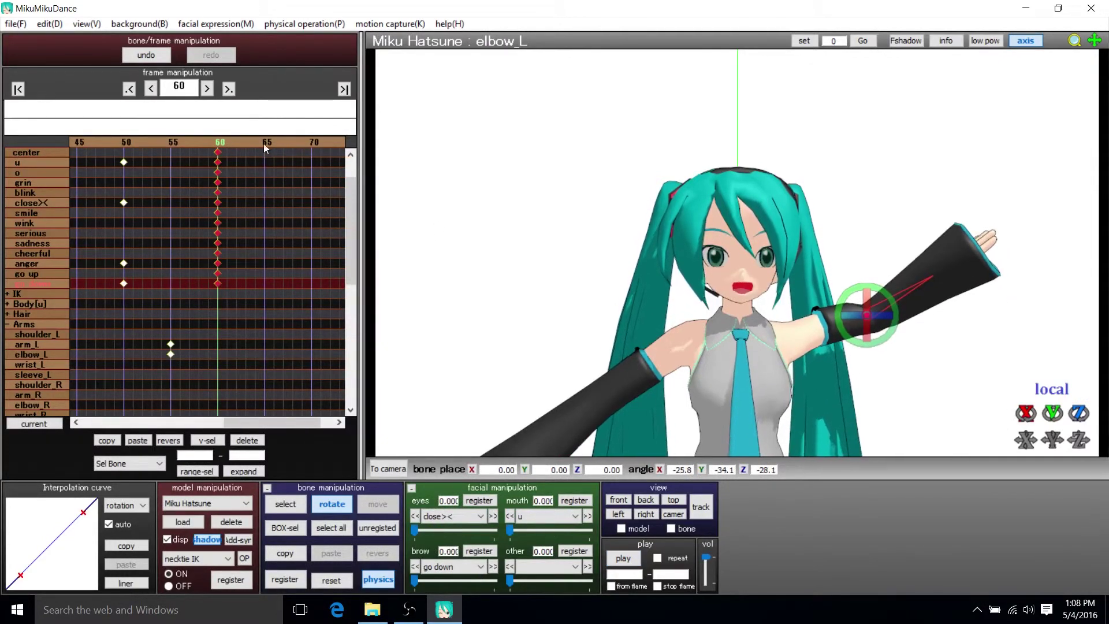
Paste the copied center and facial keyframes again at frame 80.
click(230, 142)
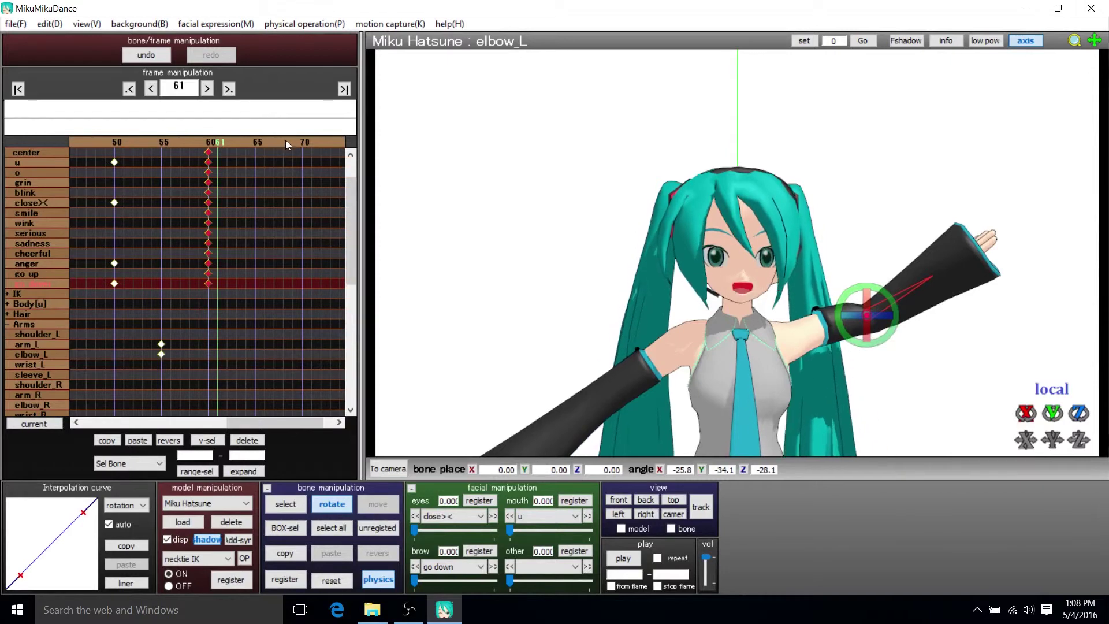
click(285, 140)
click(301, 140)
click(244, 141)
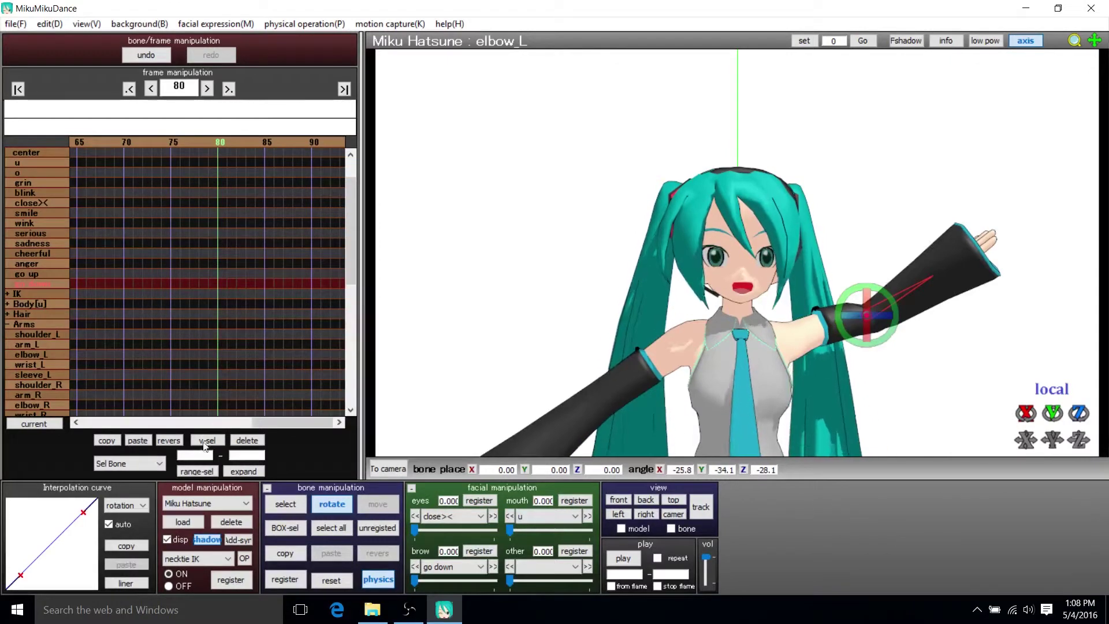
click(140, 441)
Play the animation from frame 0 to check the facial expression with the pasted keyframes.
drag(269, 416, 89, 406)
click(77, 141)
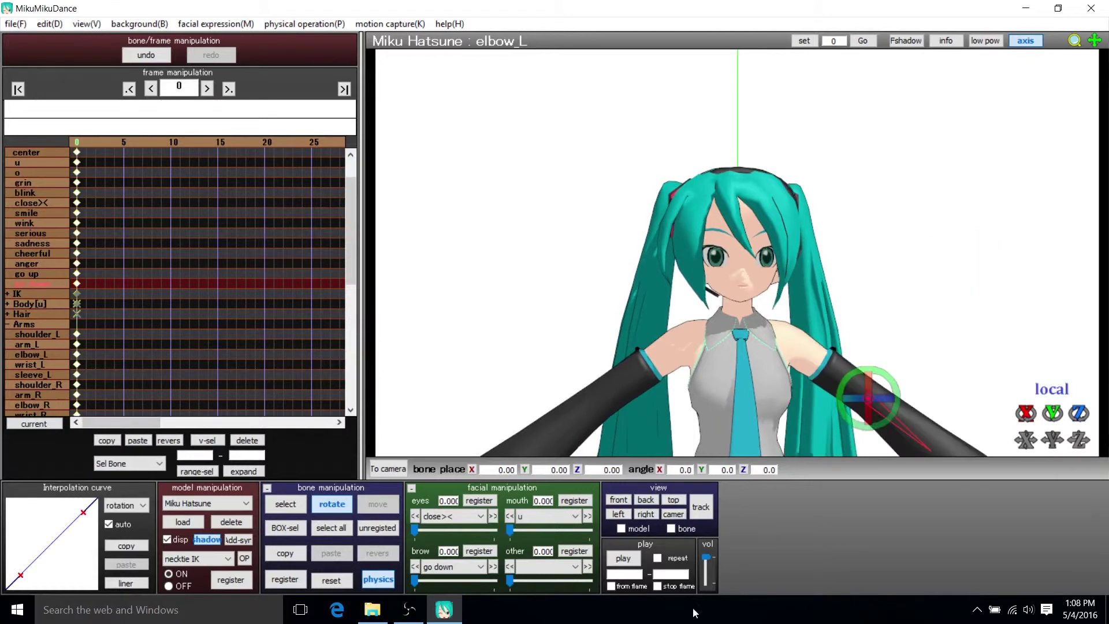
click(622, 561)
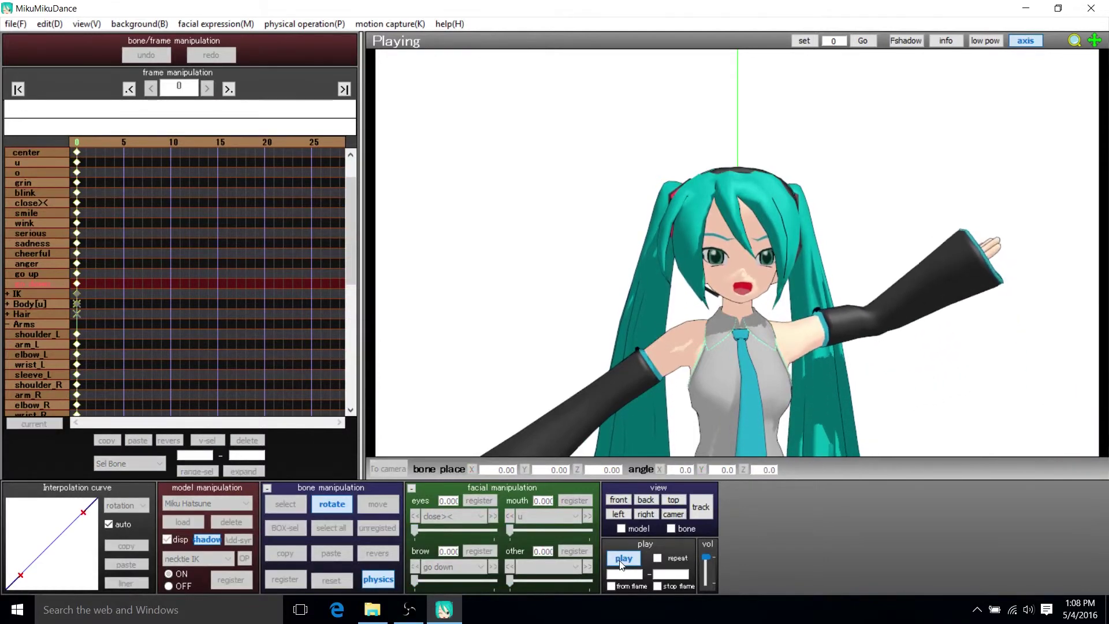
Move the center and facial keyframes at frame 60 to frame 75 and those at frame 80 to frame 100.
drag(136, 423, 267, 434)
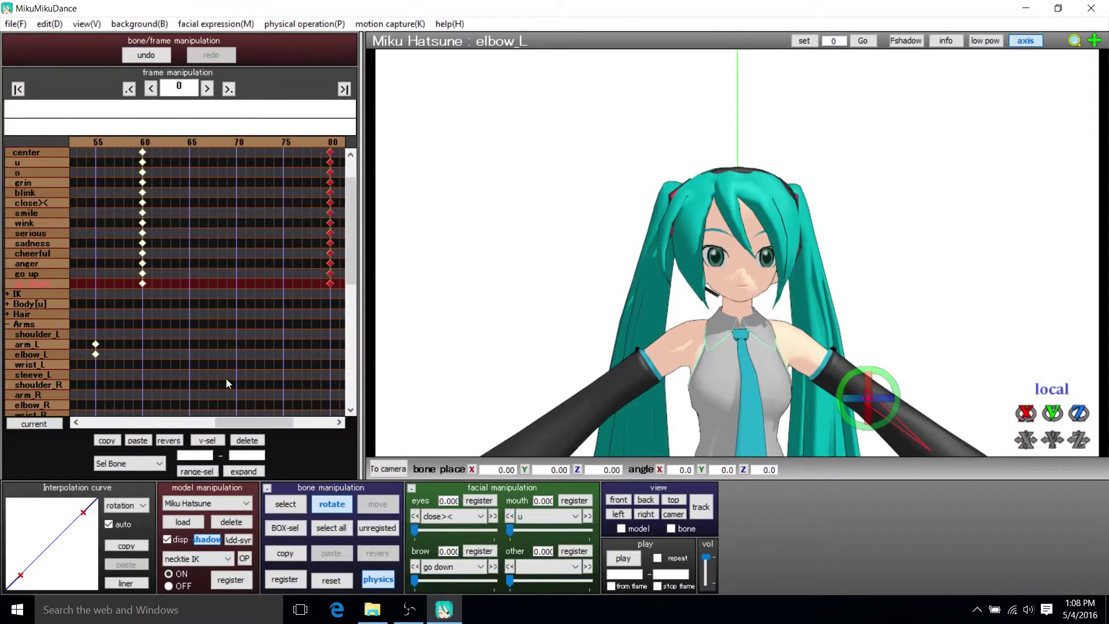
drag(188, 314, 284, 173)
drag(282, 431, 321, 426)
drag(249, 322, 350, 152)
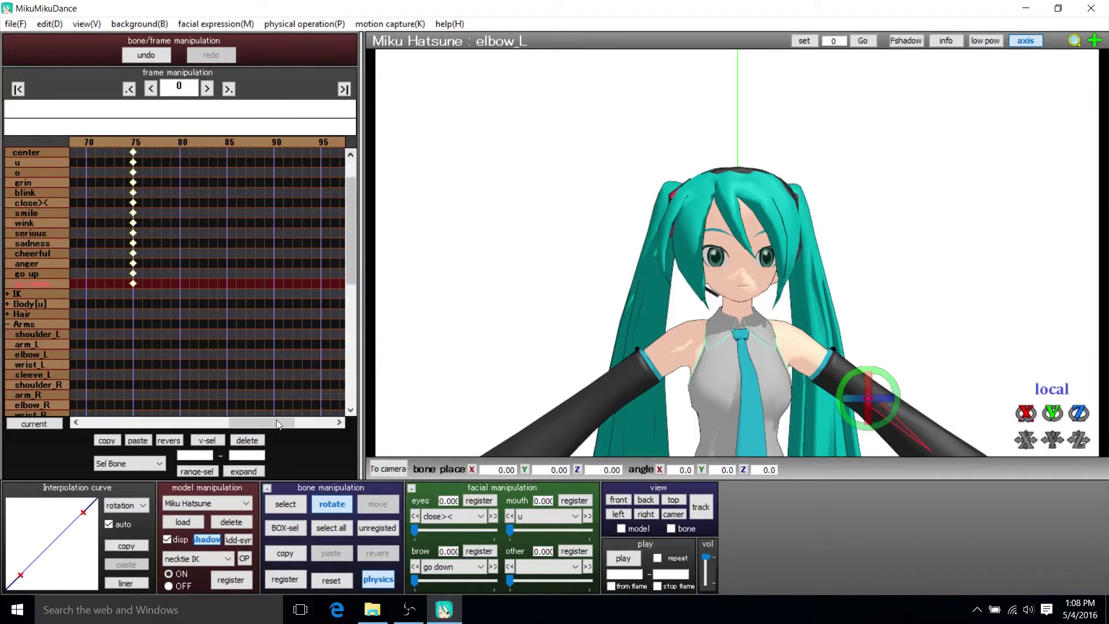
drag(277, 423, 291, 421)
drag(250, 156, 267, 156)
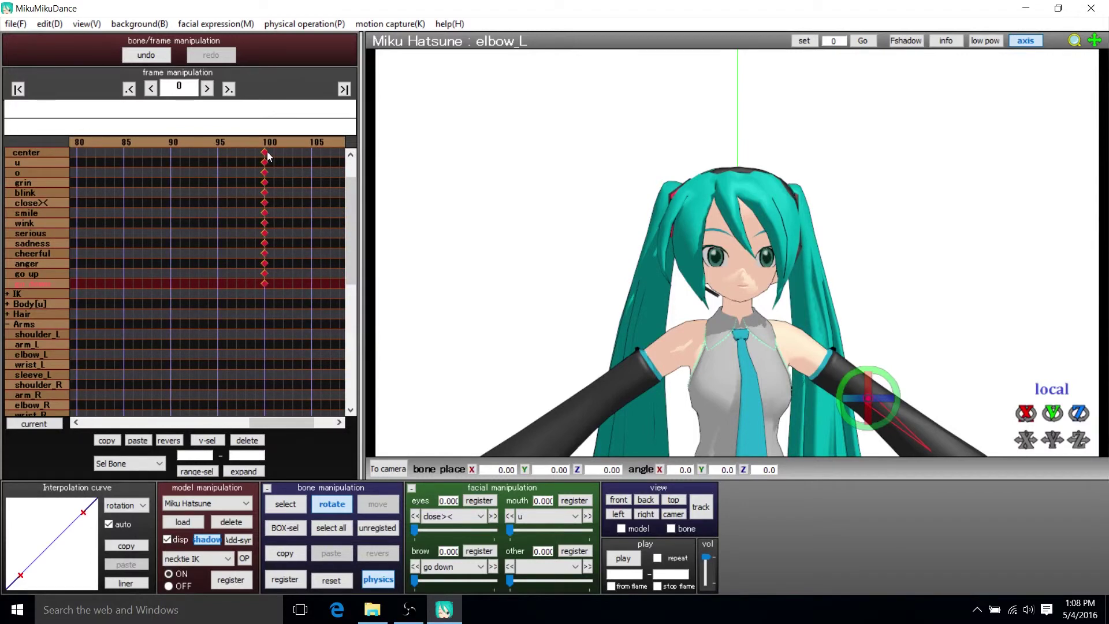
Play the animation from frame 0 to check the retimed facial expression and examine the keyframes around frame 75.
drag(287, 426, 119, 424)
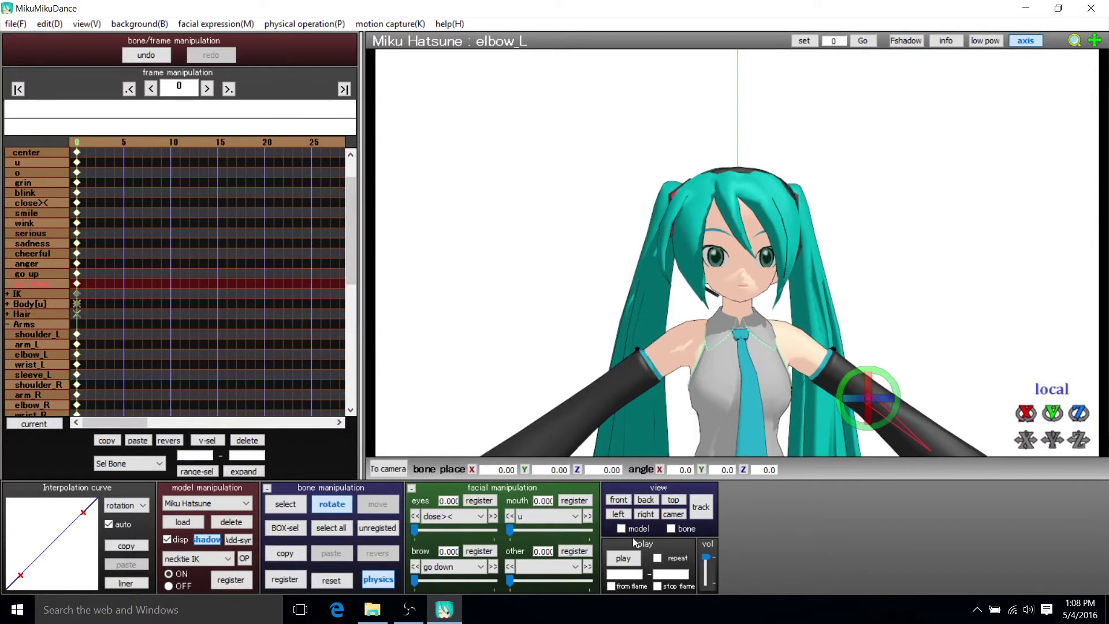
click(631, 560)
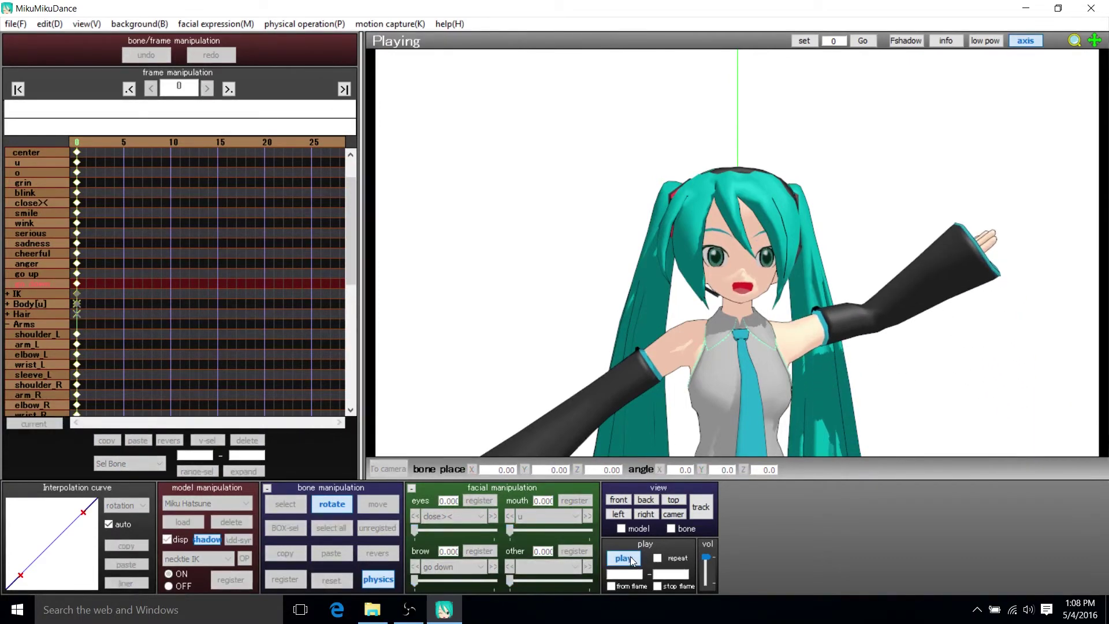
drag(131, 423, 244, 430)
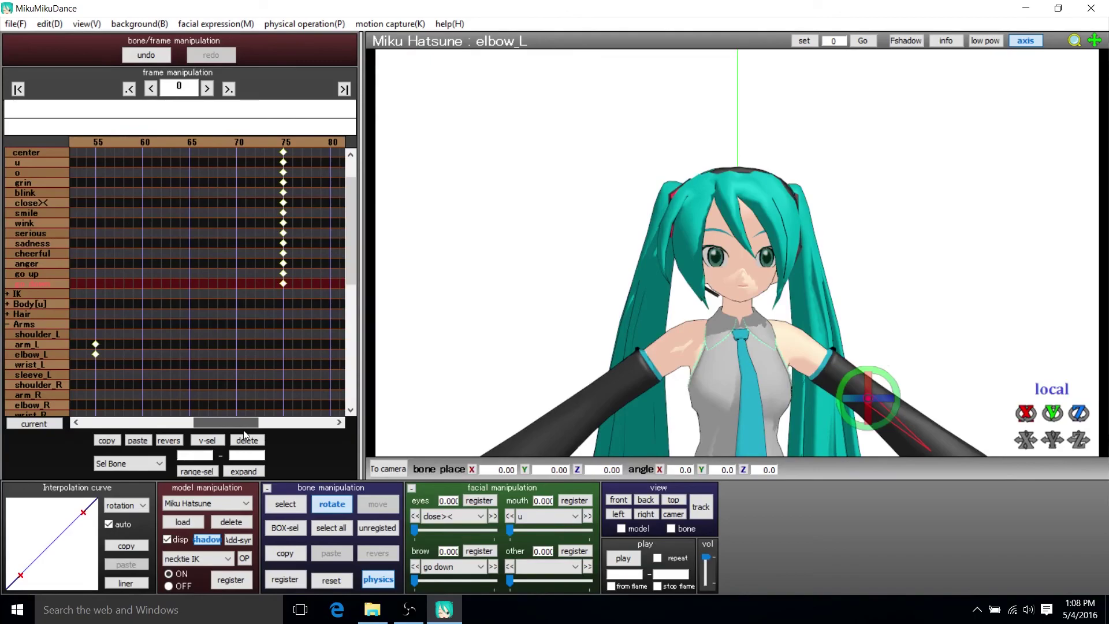